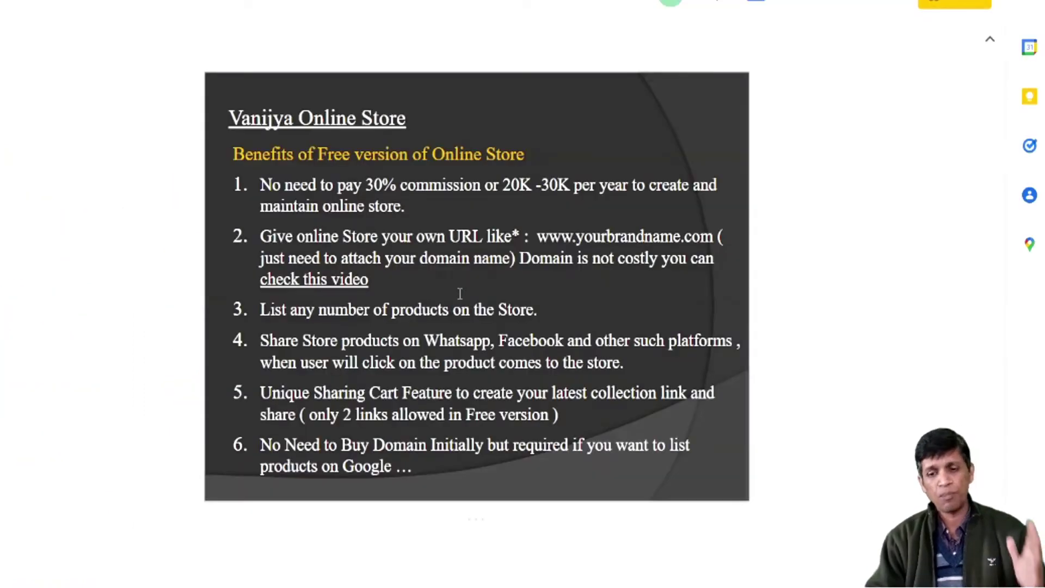
Step: Preview the 'check this video' link, then advance to the free-version benefits 7–15 slide
click(309, 282)
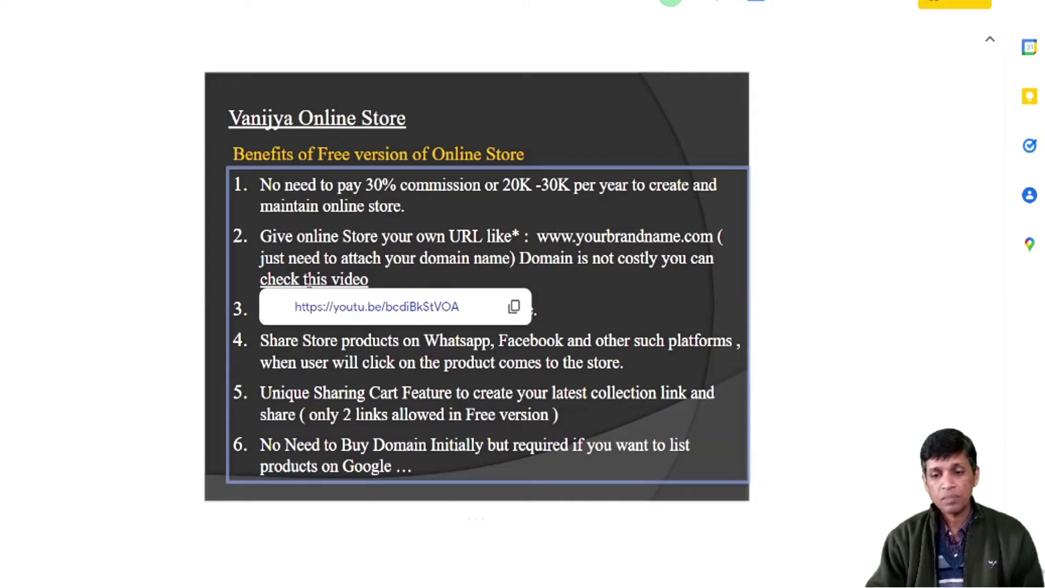
click(598, 303)
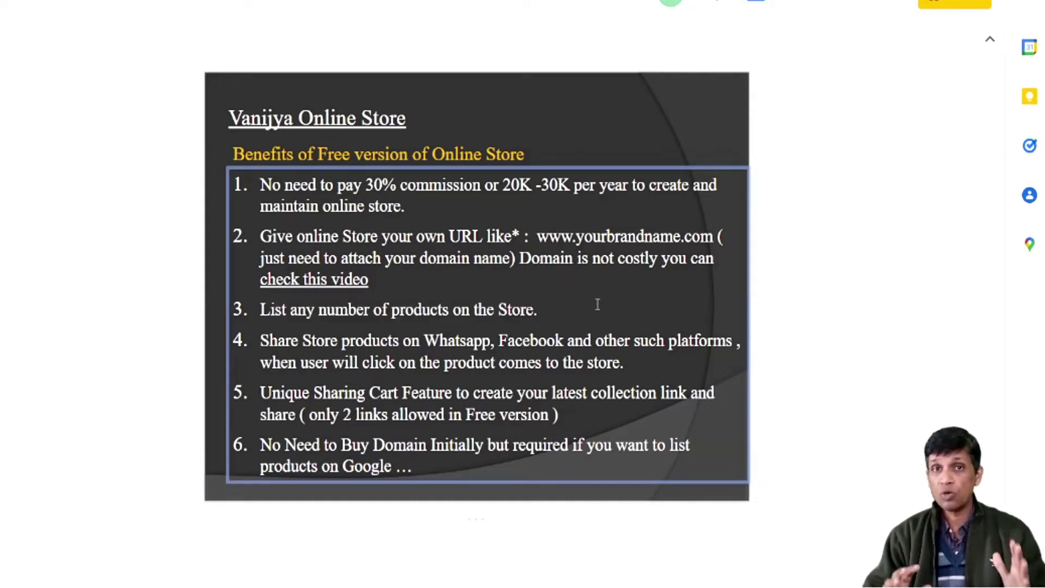
click(594, 125)
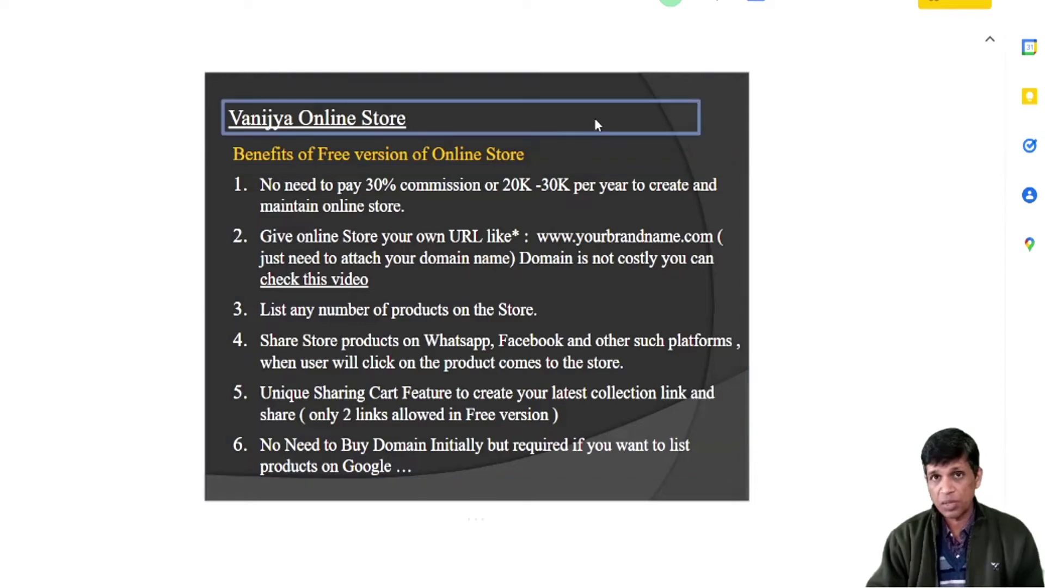
click(660, 488)
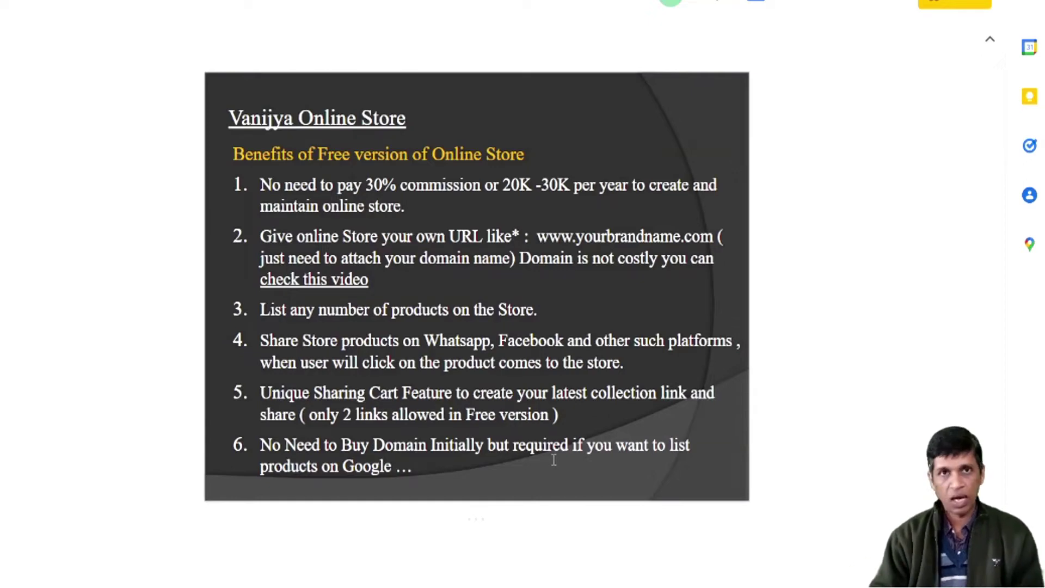
key(Right)
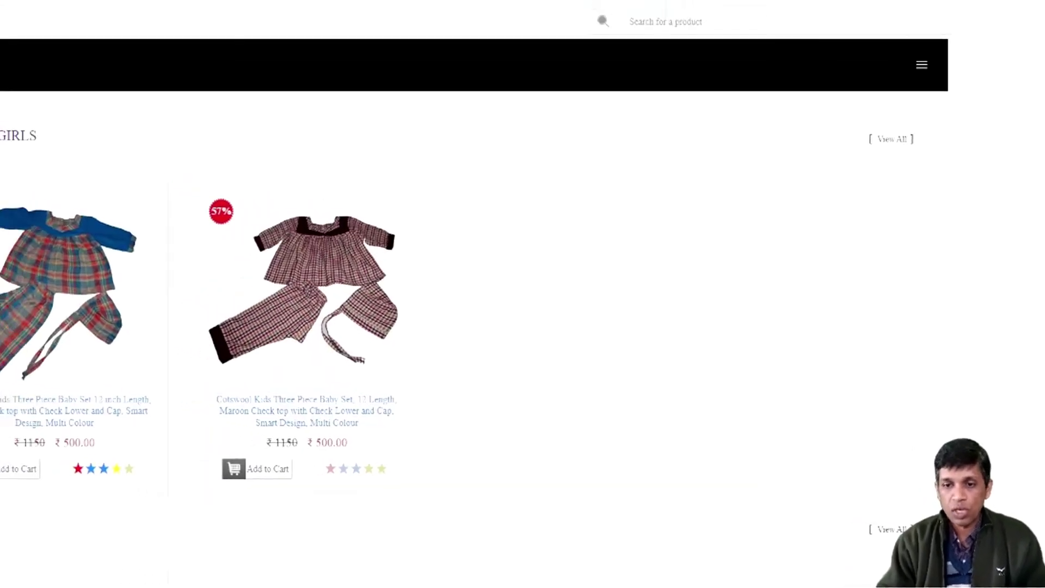
Step: View the blue check baby set's product page, then return to the Online Store points.pptx slides
click(214, 344)
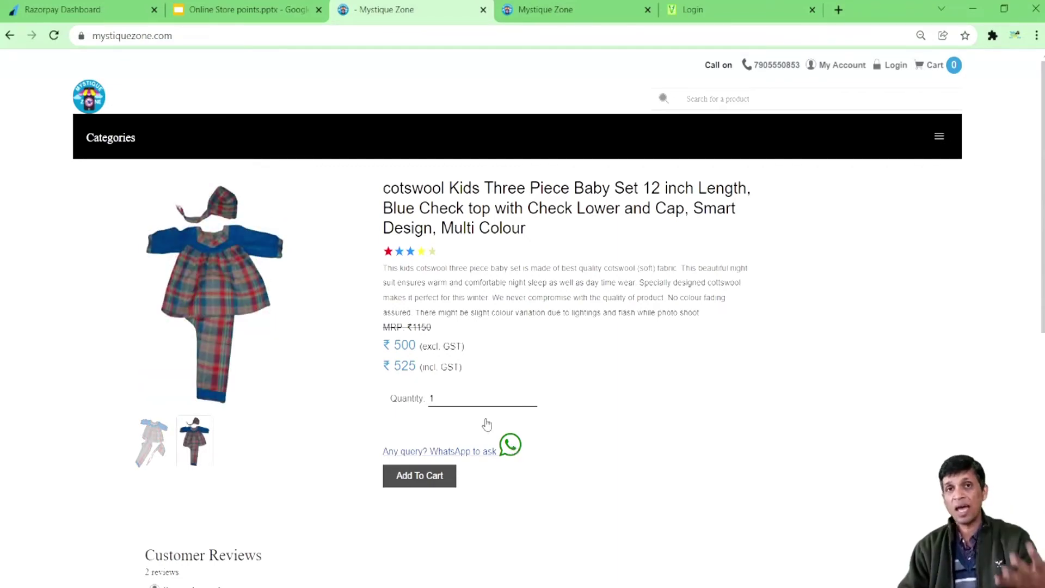
click(245, 9)
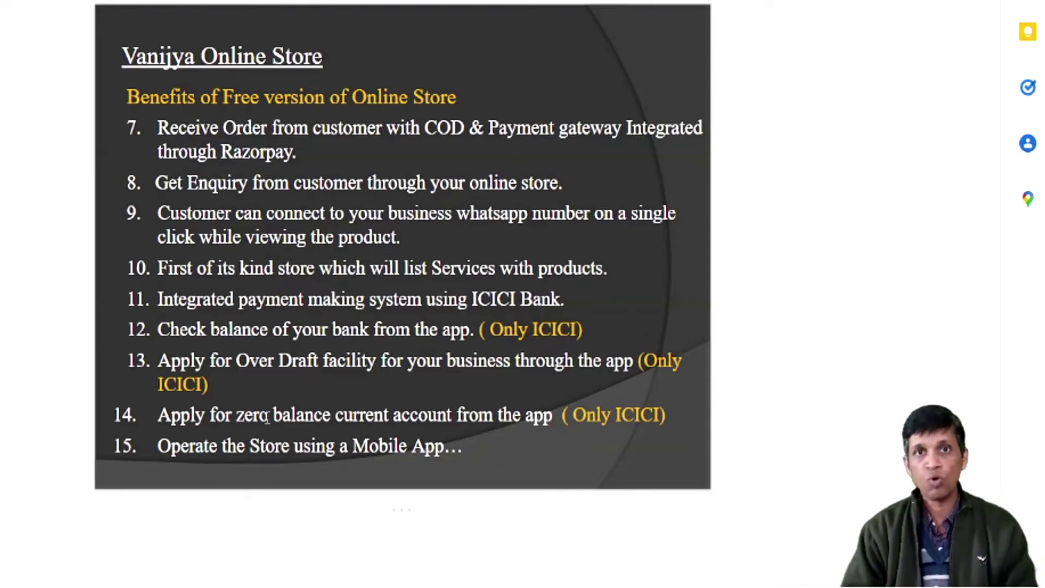
Step: Advance to the benefits 16–20 slide and open a new blank browser tab
key(Down)
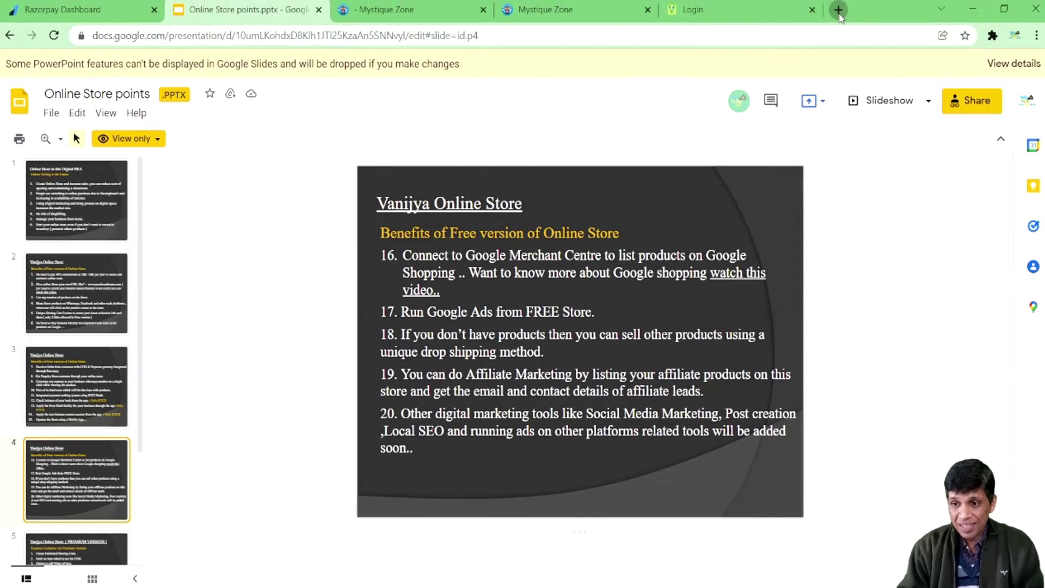
click(837, 10)
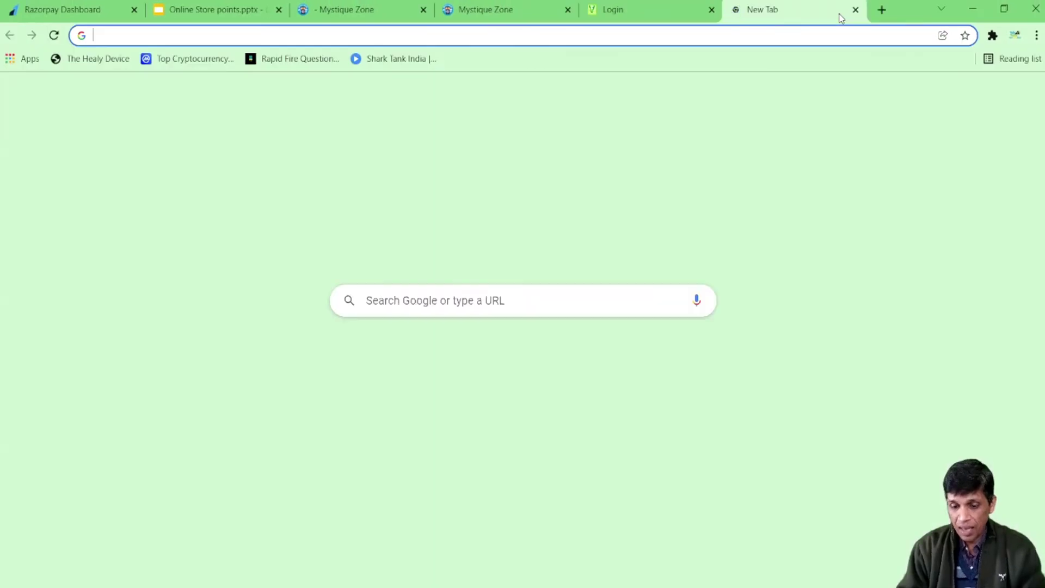
Step: Load google.com, search for 'shoes', then return to the Google Slides tab
text(google.com)
key(Return)
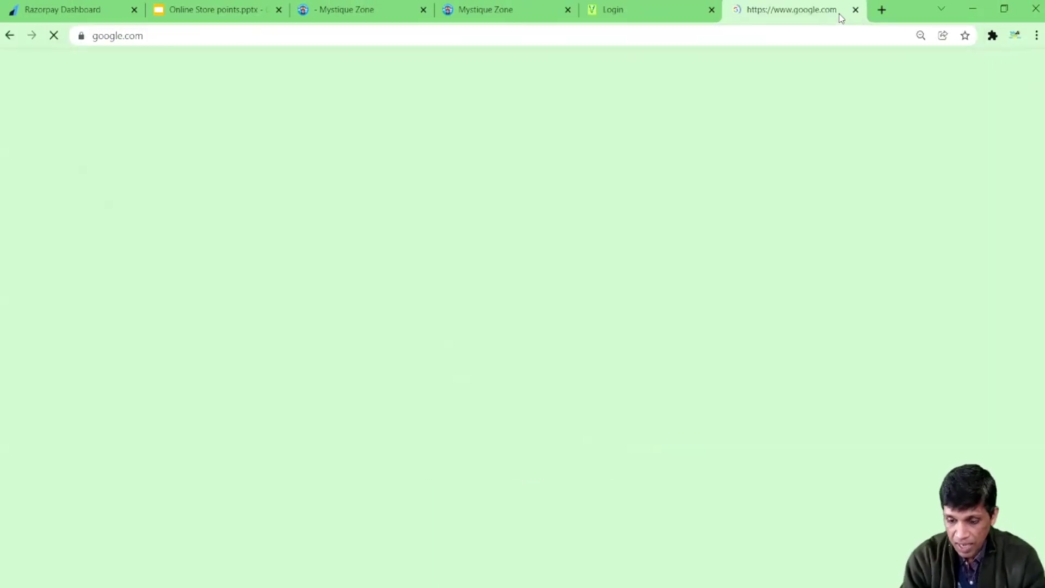
text(shoes)
click(438, 344)
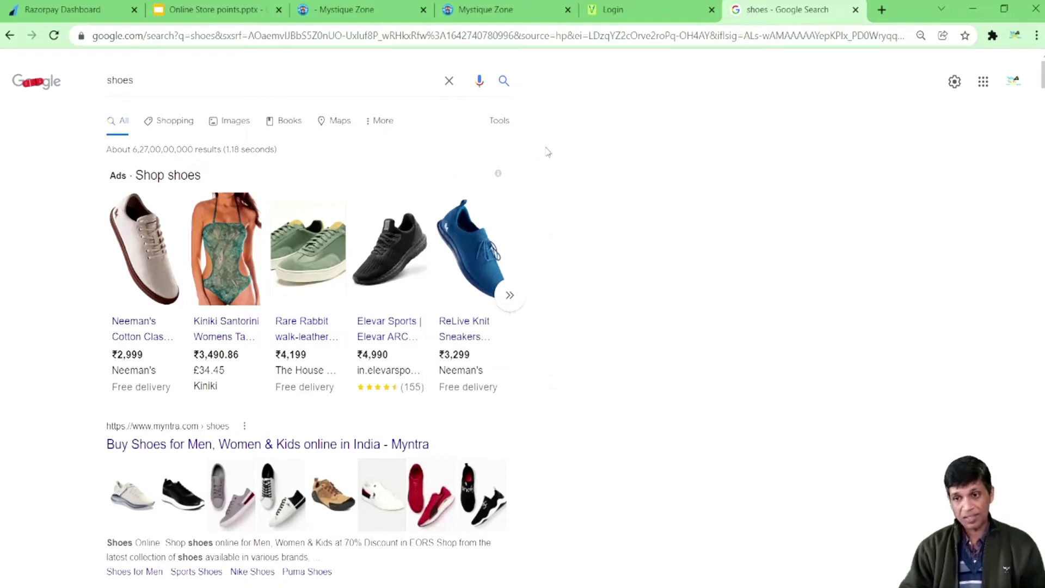
click(188, 7)
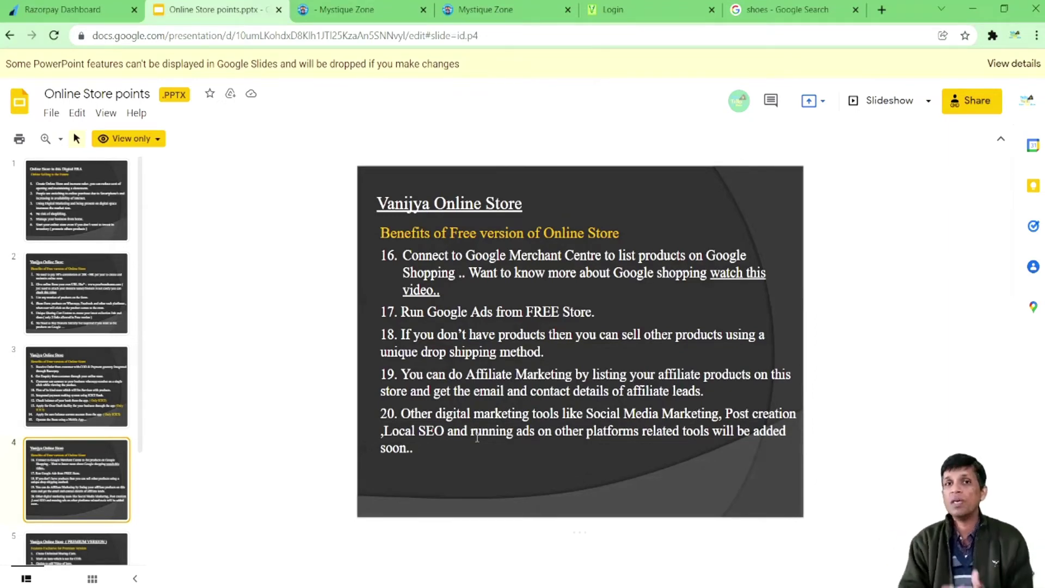
Step: Advance to the Premium Version features slide, then switch to the Vanijya login tab
key(Down)
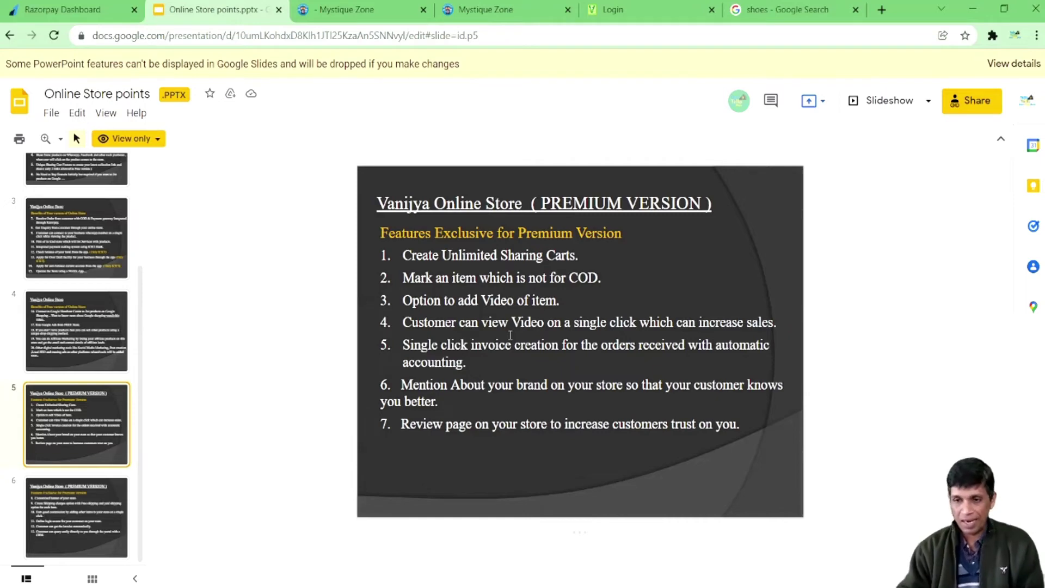
click(634, 8)
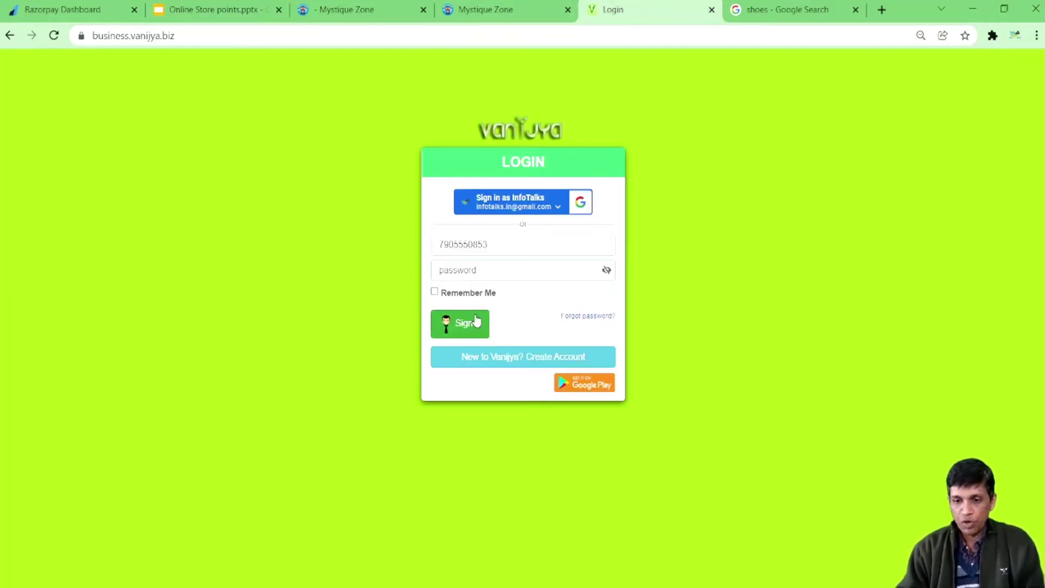
Step: Enter the account password and sign in to the Vanijya business account
click(470, 275)
text(abc)
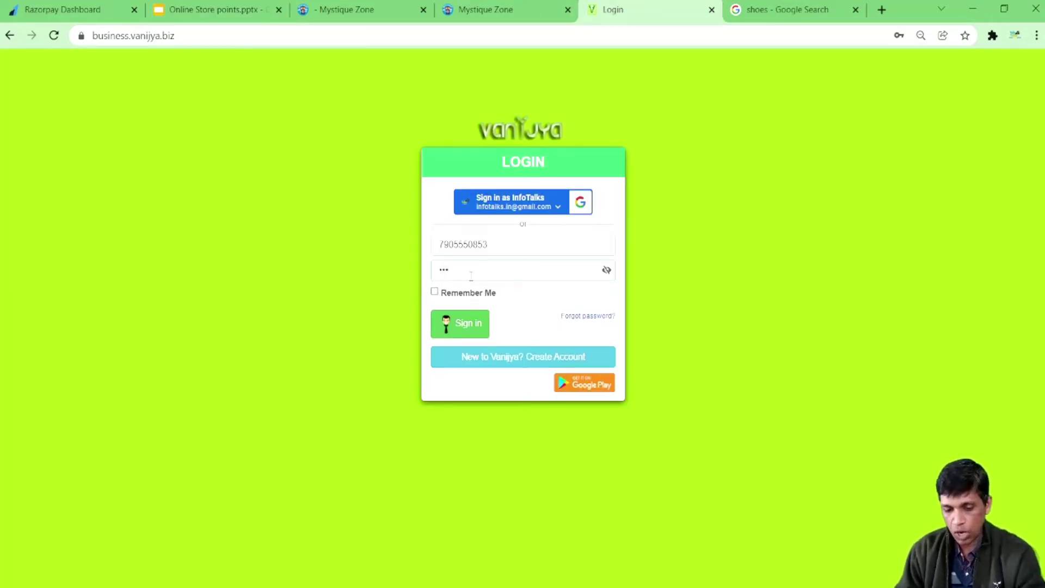
text(de)
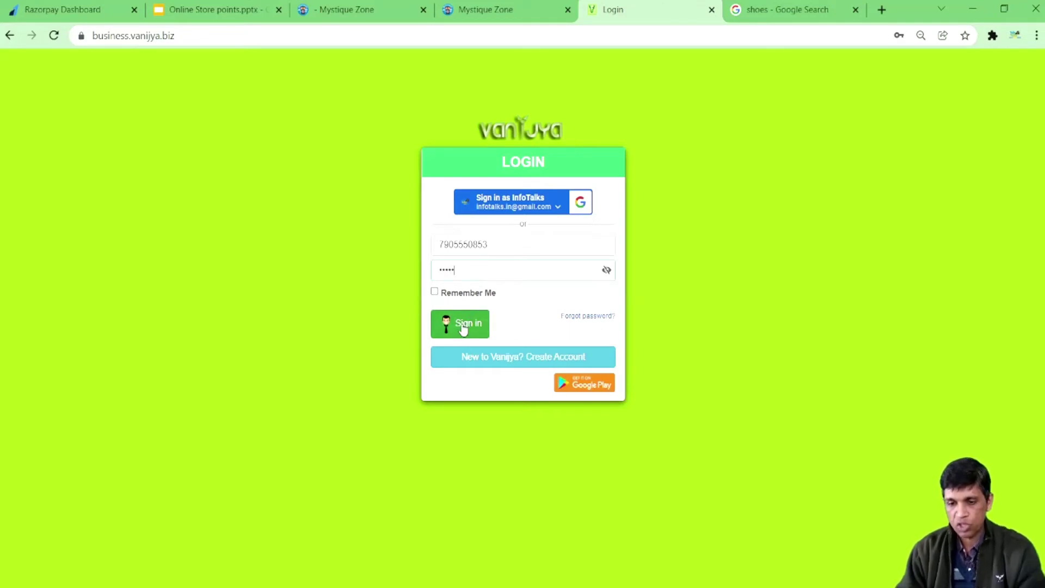
click(463, 327)
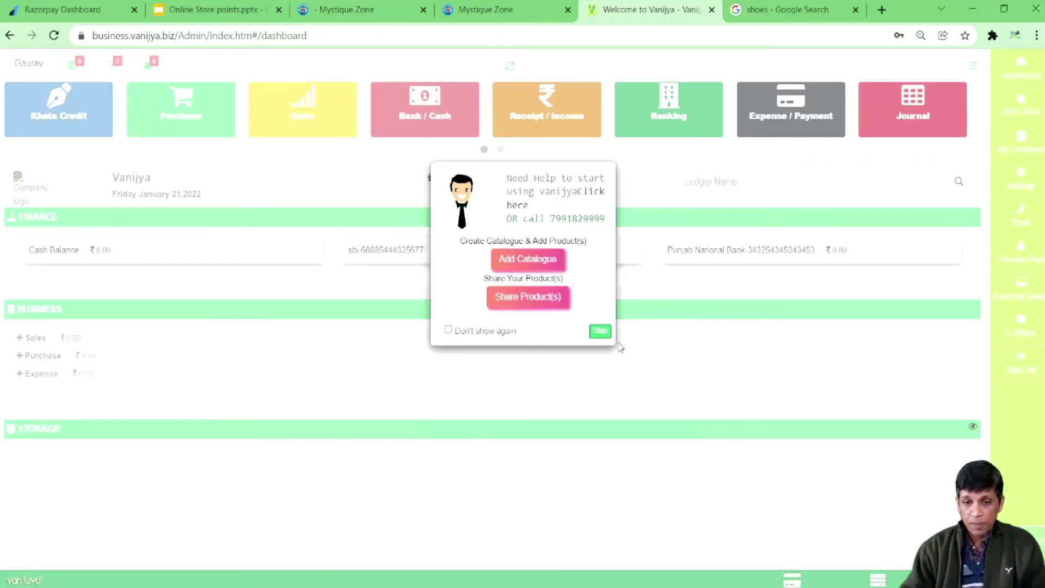
Step: Skip the Need Help popup, load quic.biz/demo in a new tab, and return to the dashboard
click(599, 332)
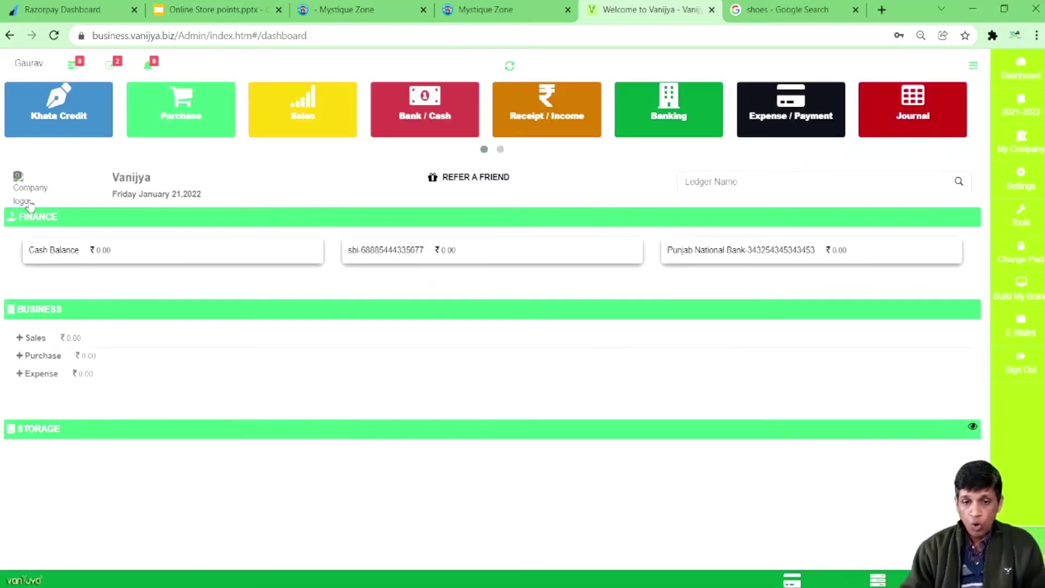
click(292, 14)
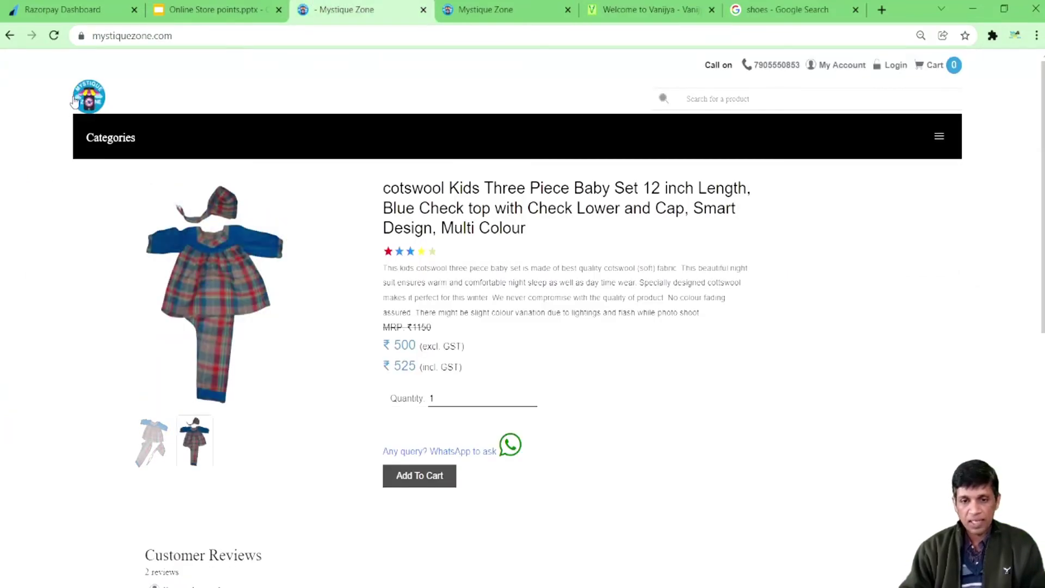
click(882, 10)
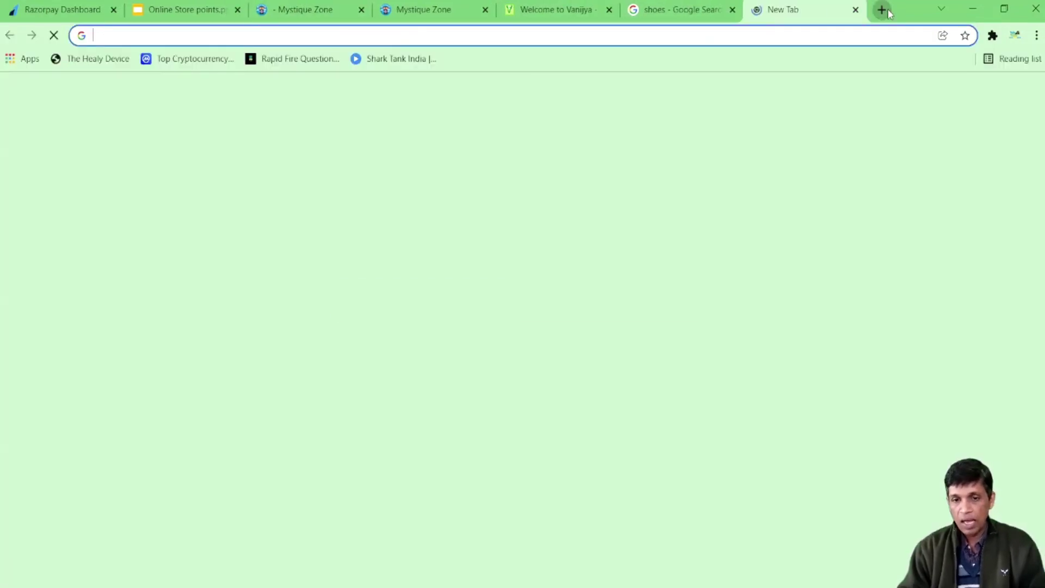
text(q)
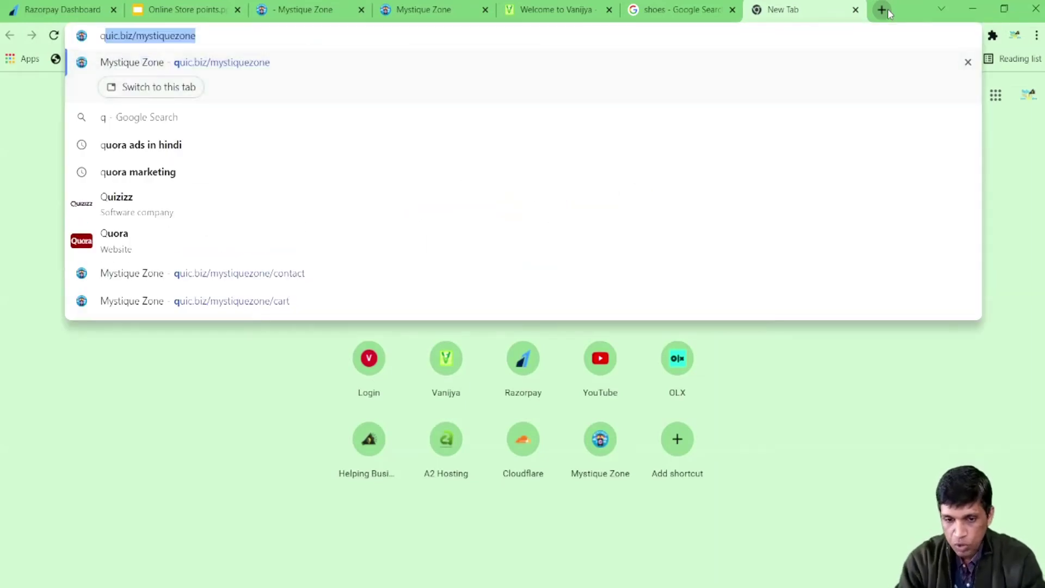
text(uic.biz/demo)
key(Return)
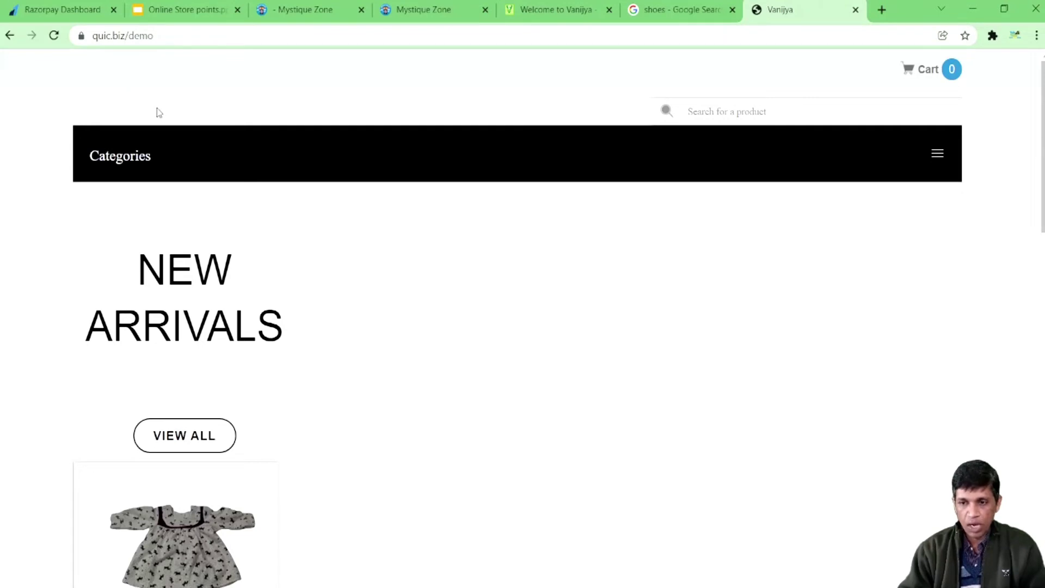
click(548, 14)
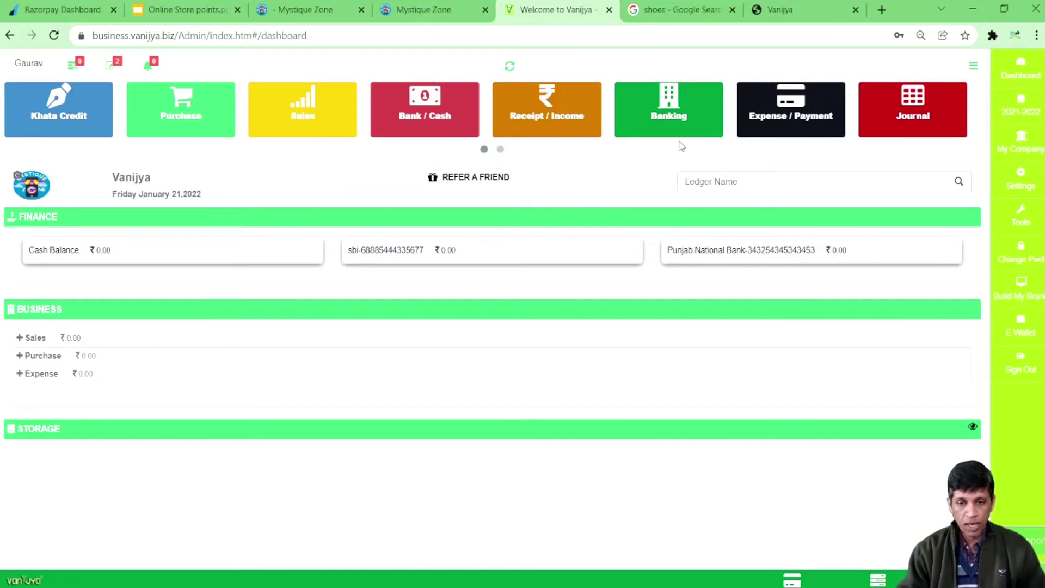
Step: Reload the quic.biz/demo store tab, then choose Build My Brand in the dashboard sidebar
click(779, 11)
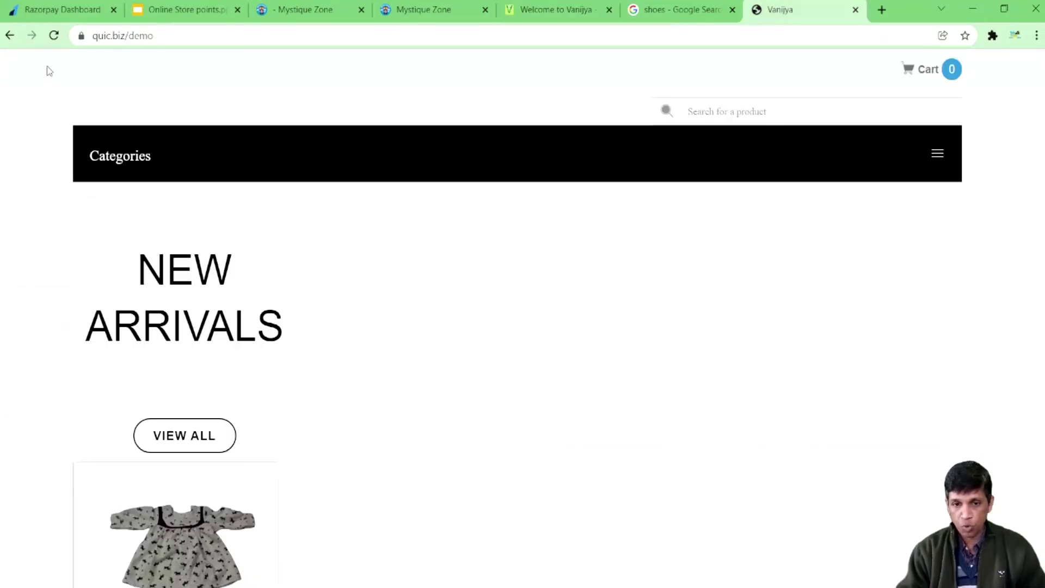
click(54, 36)
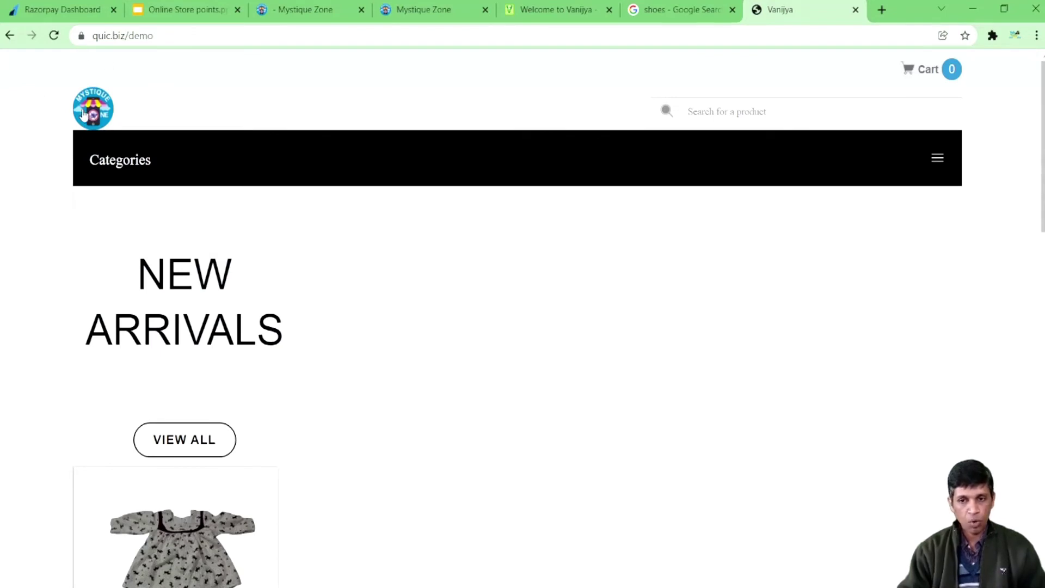
click(549, 16)
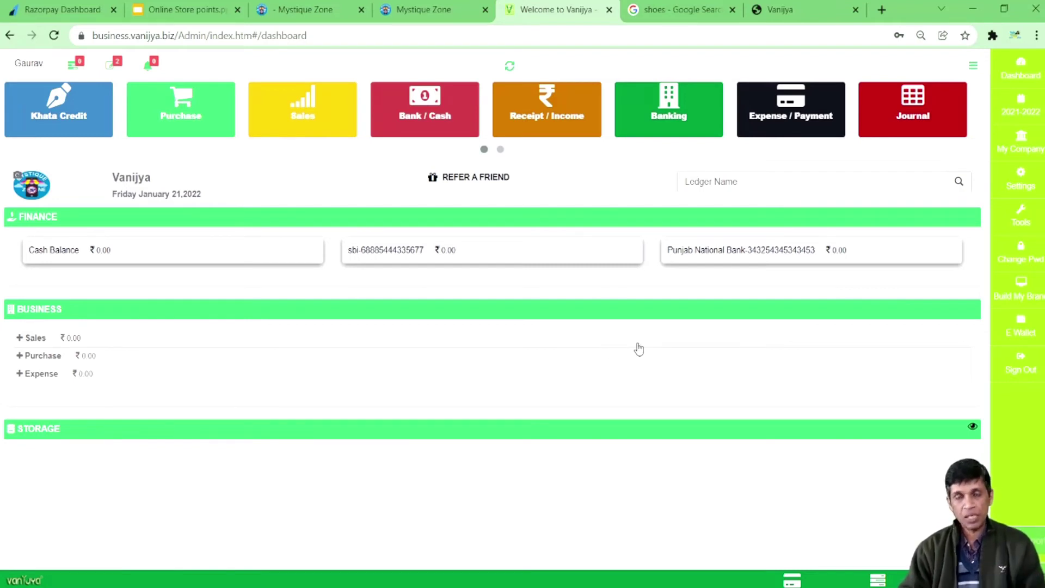
click(1018, 285)
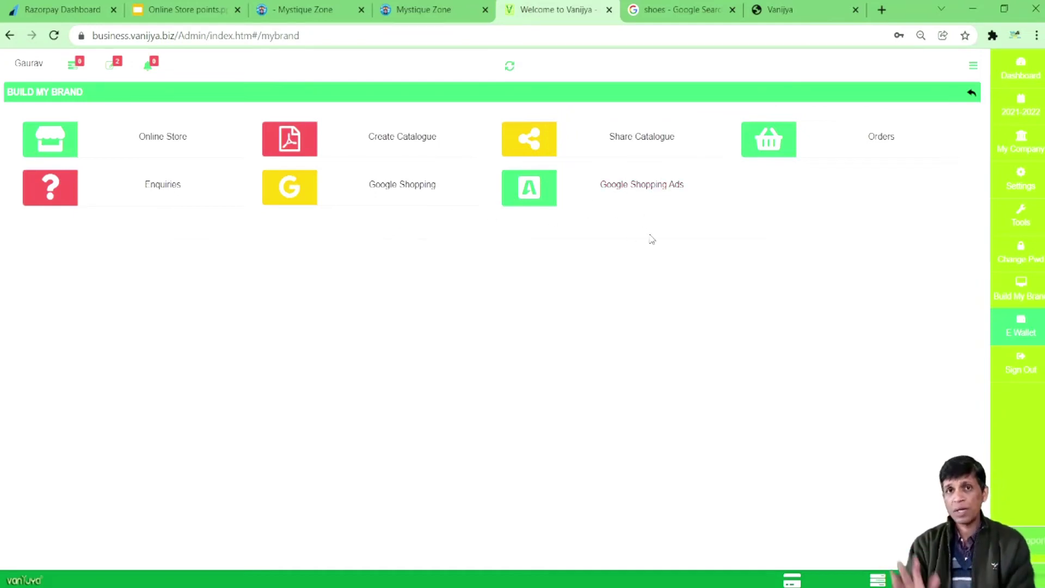
Step: Open the Online Store settings, enter the custom domain field, and submit the store details
click(173, 134)
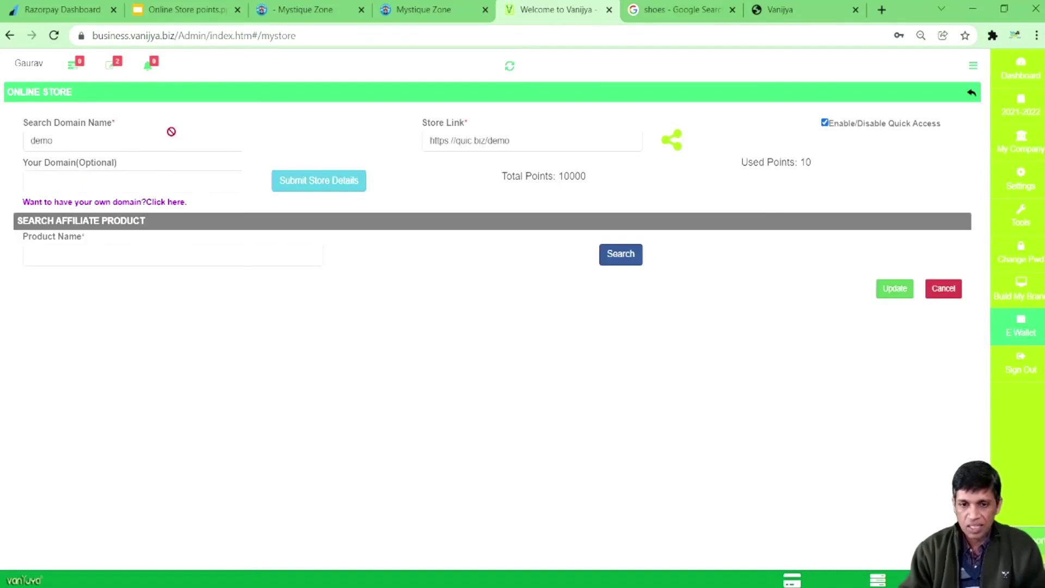
click(127, 181)
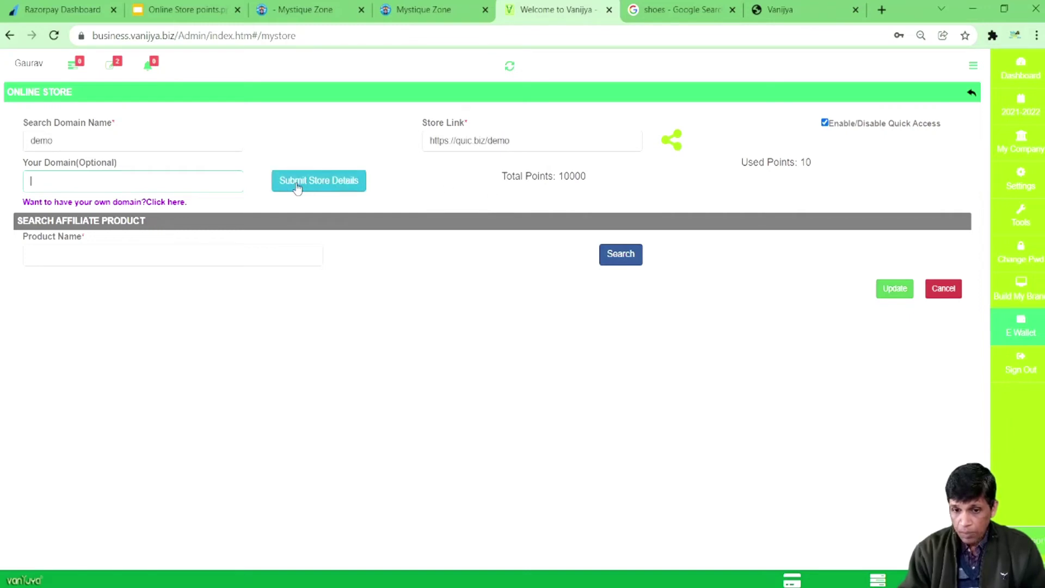
click(328, 186)
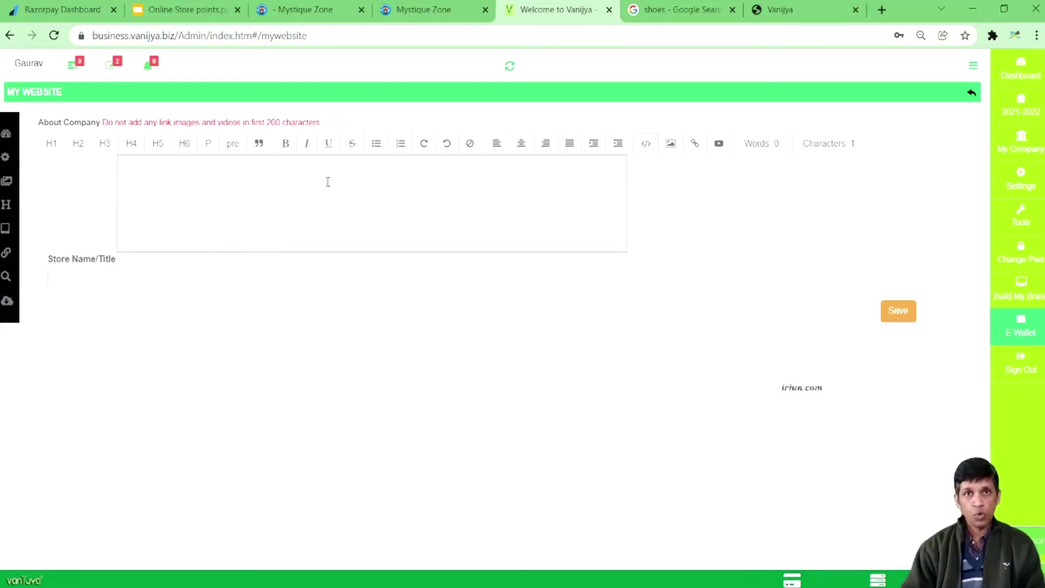
Step: Begin editing the About Company description and look over the live demo store
double_click(68, 124)
click(207, 194)
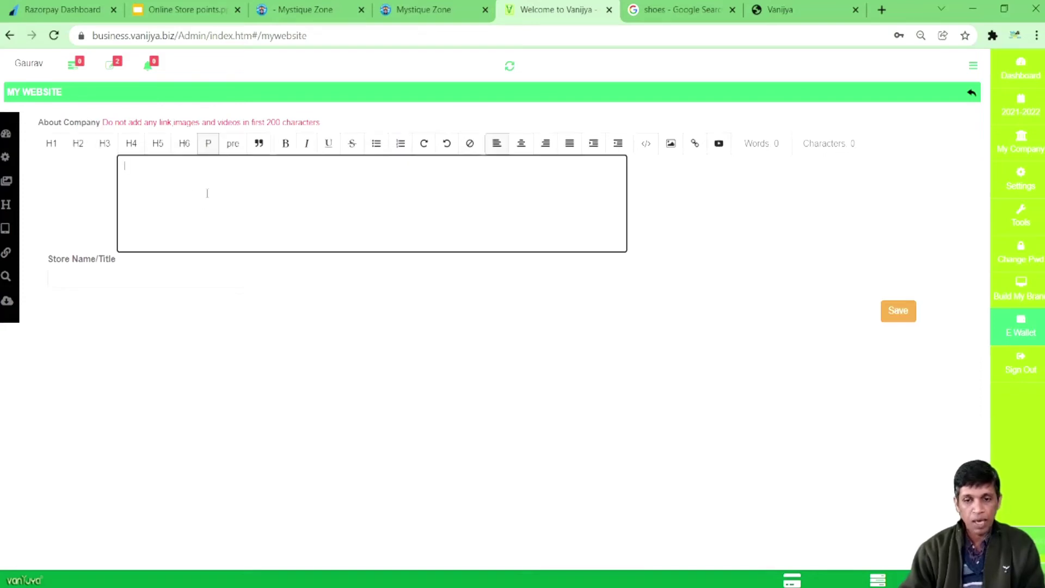
click(784, 10)
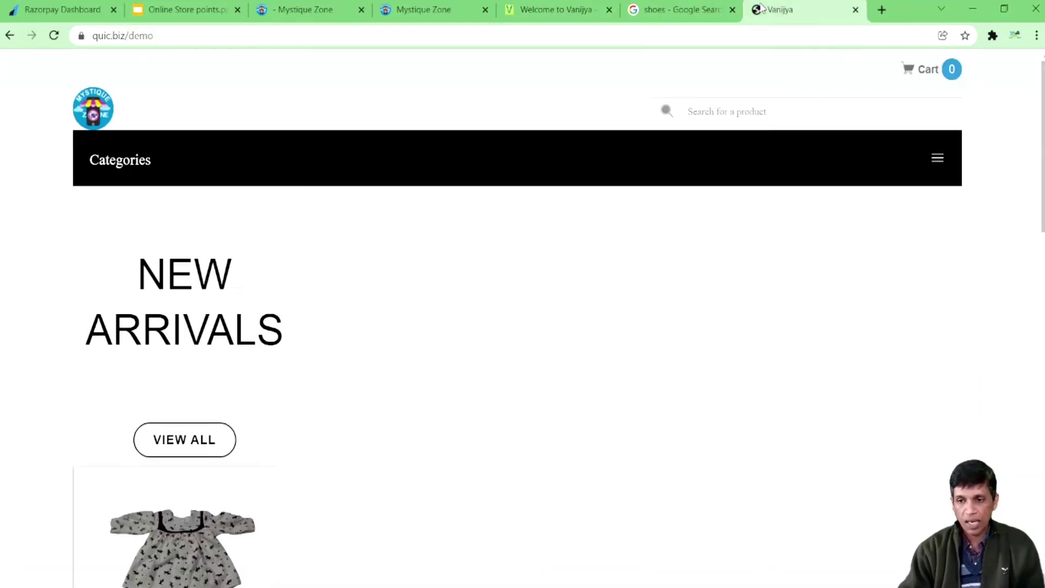
scroll(656, 370, down, 5)
scroll(656, 369, down, 5)
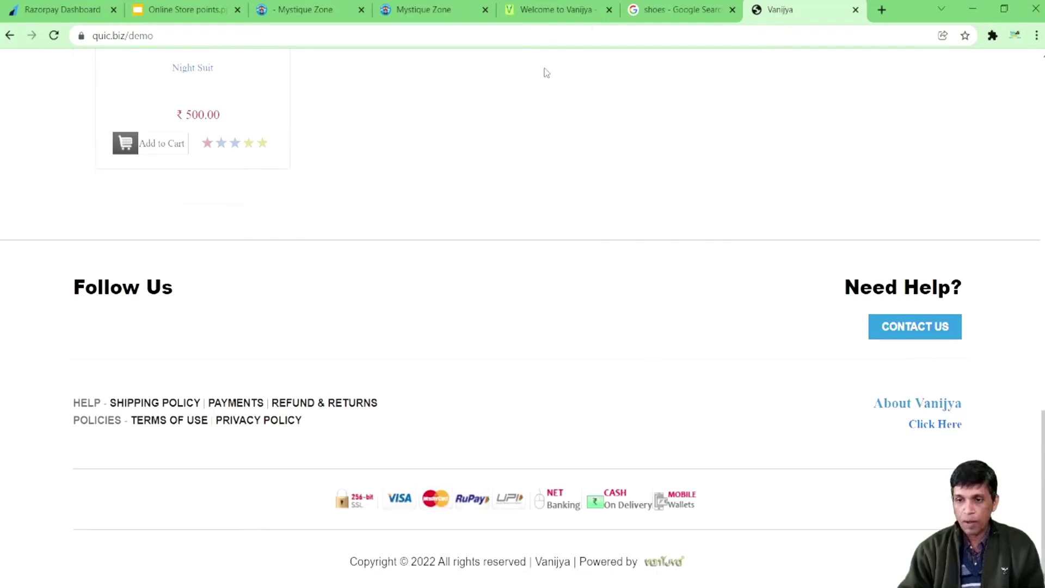
Step: Open the Mystique Zone store's About page and select both About paragraphs
click(305, 10)
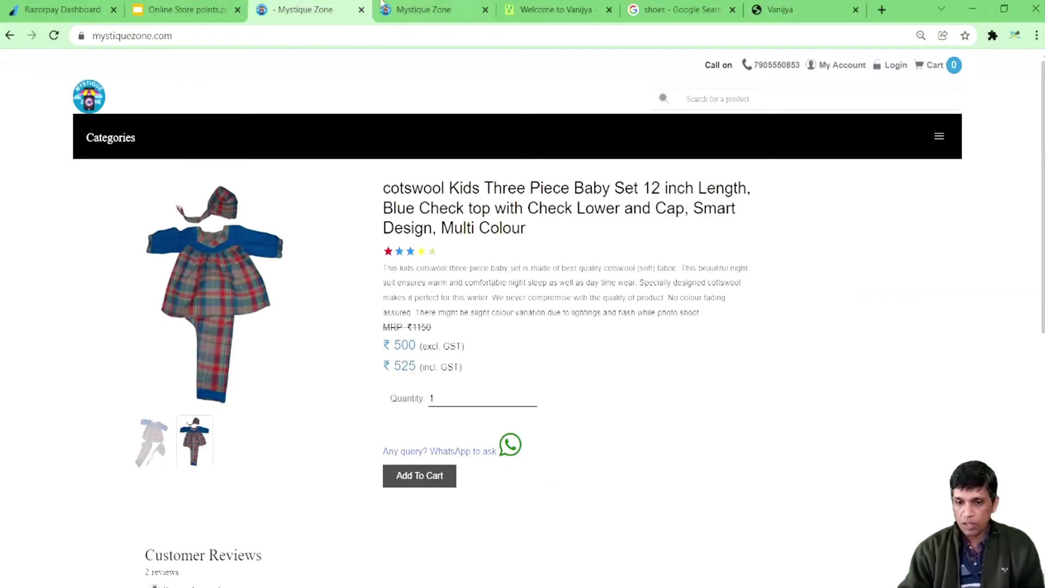
click(413, 10)
scroll(690, 259, down, 8)
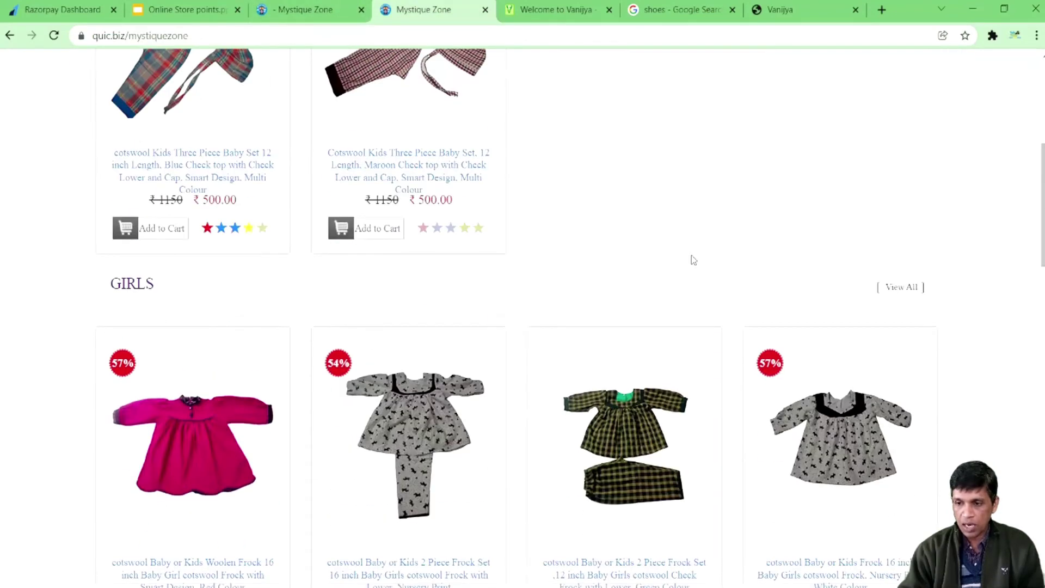
scroll(1023, 251, down, 15)
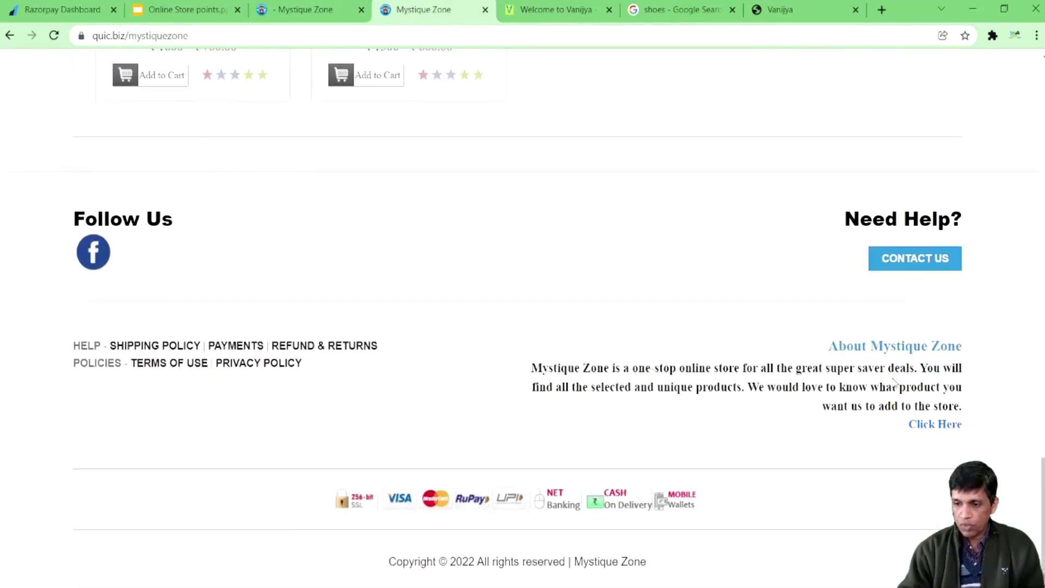
drag(532, 368, 914, 406)
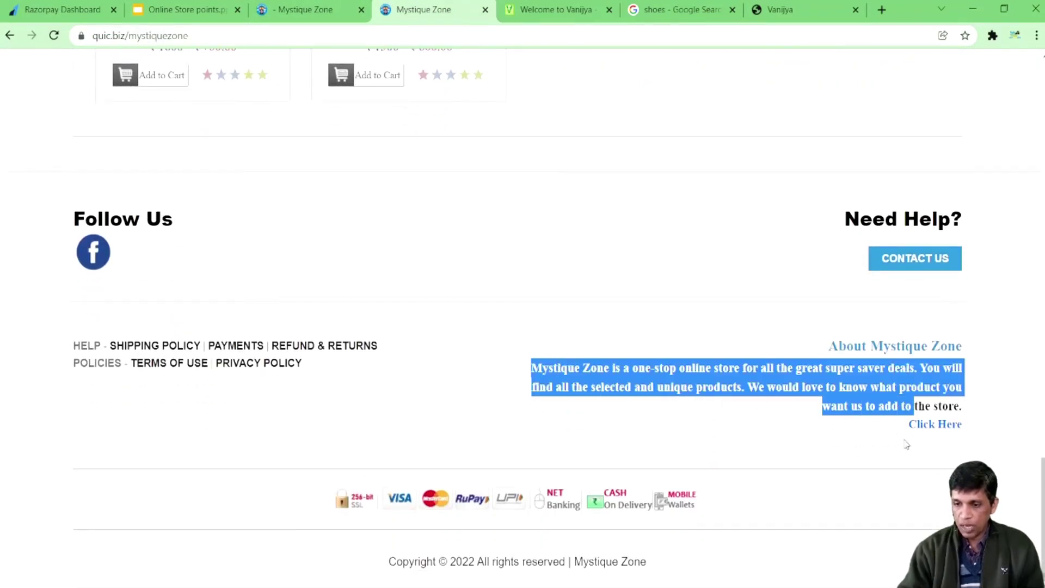
click(934, 425)
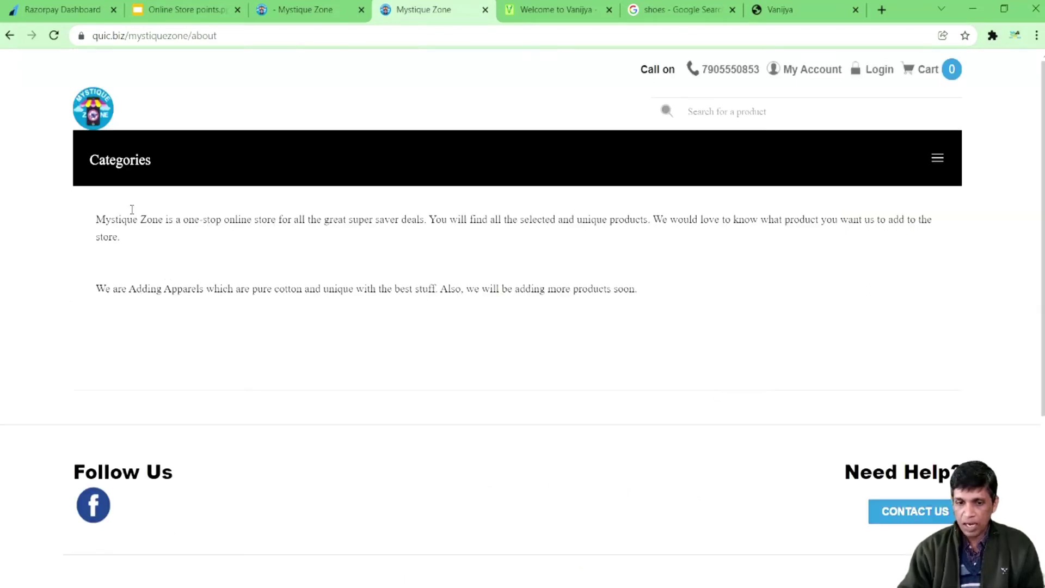
drag(97, 213, 685, 305)
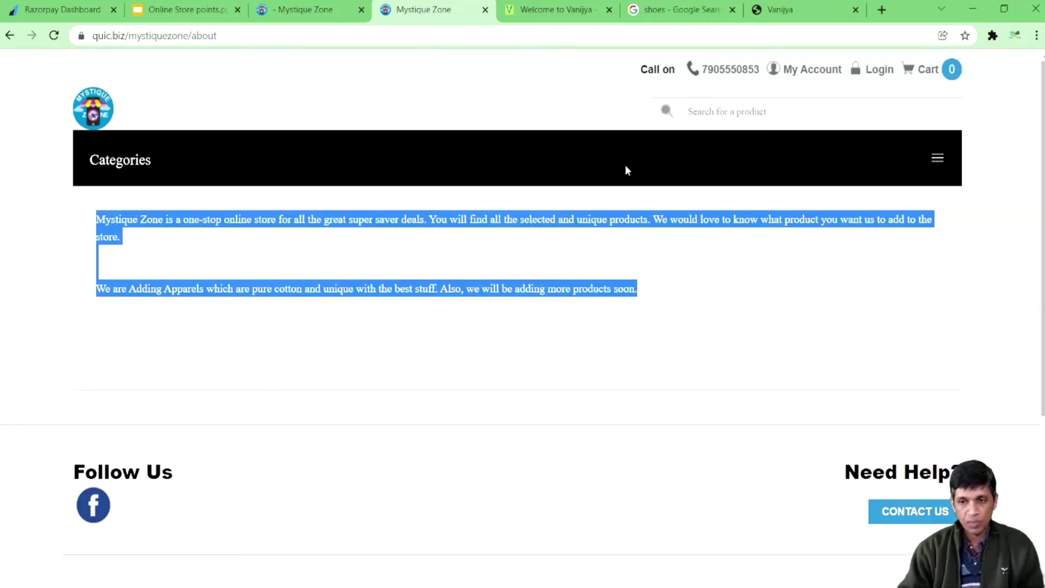
Step: Set the Store Name/Title to 'Demo New' and save it
click(555, 9)
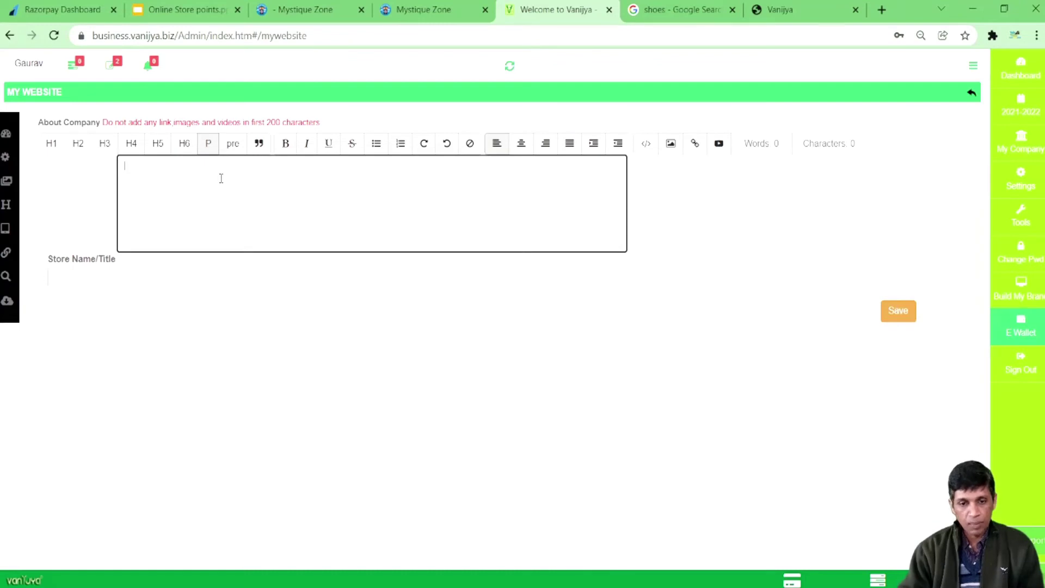
click(101, 273)
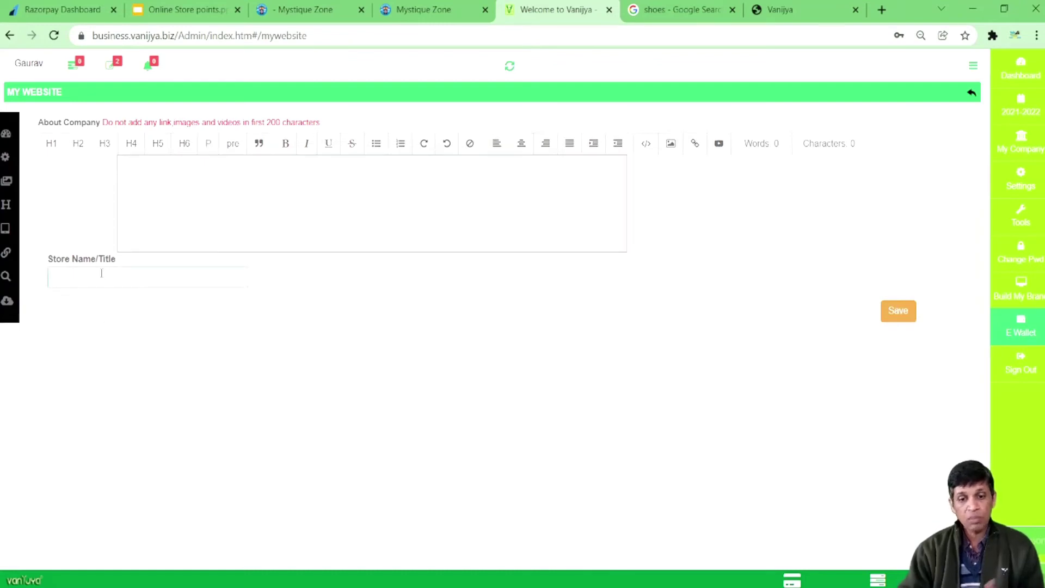
text(Demo No)
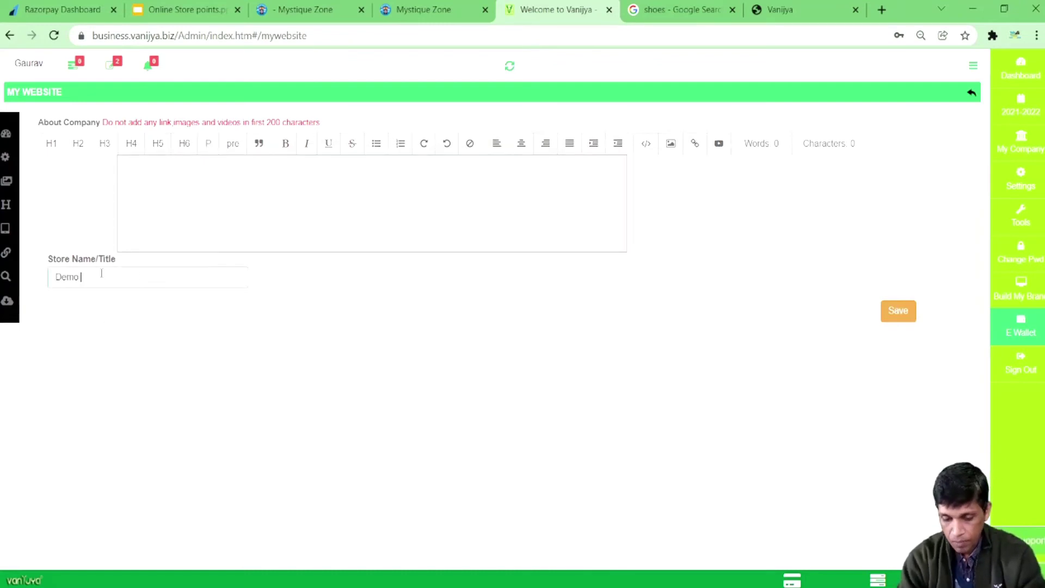
key(BackSpace)
key(BackSpace)
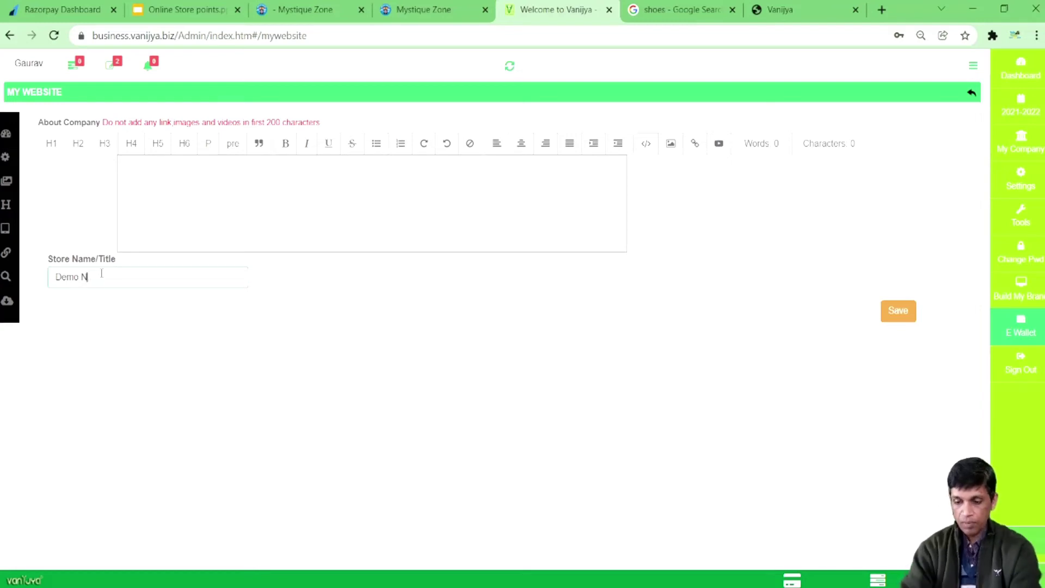
click(899, 311)
Step: Reload the demo store to confirm the title, revisit About Company, and open colour settings
click(778, 9)
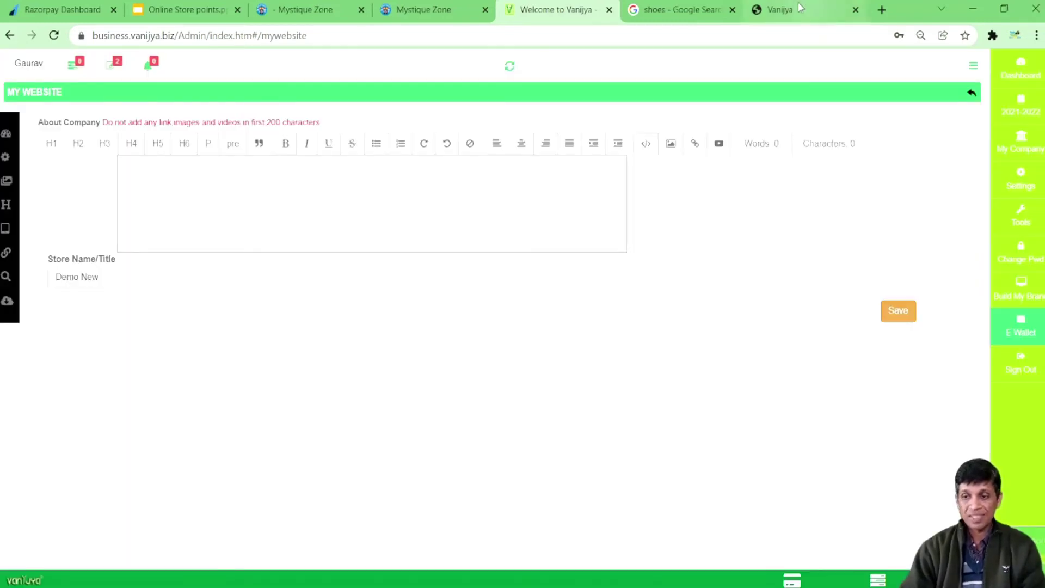
click(54, 35)
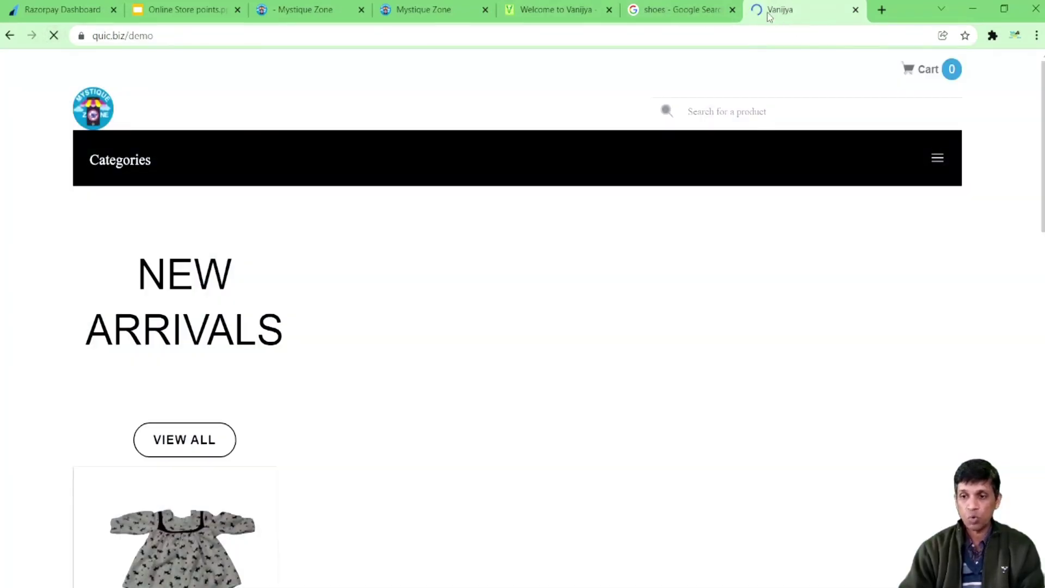
click(569, 9)
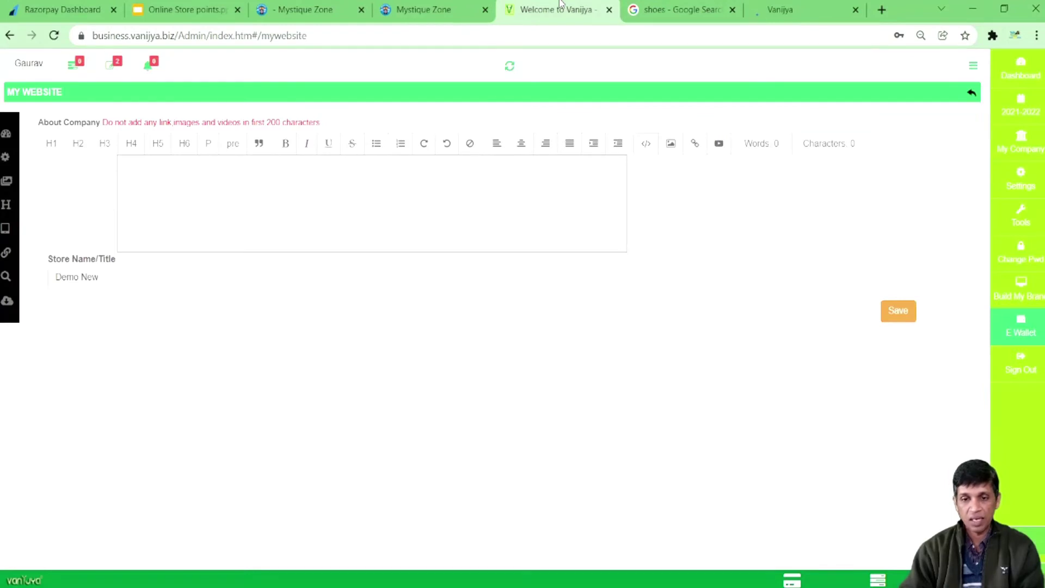
click(226, 197)
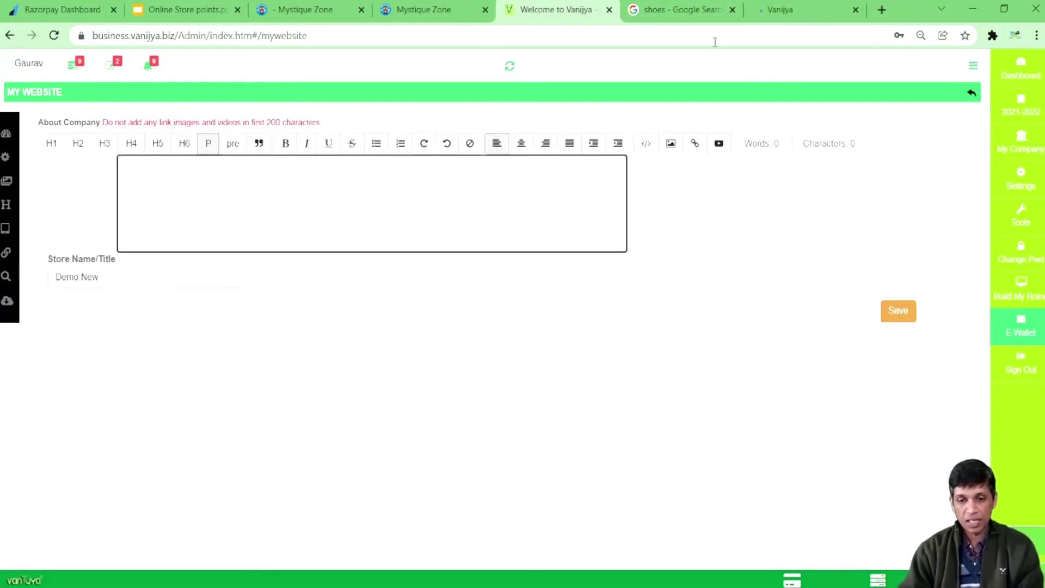
click(781, 19)
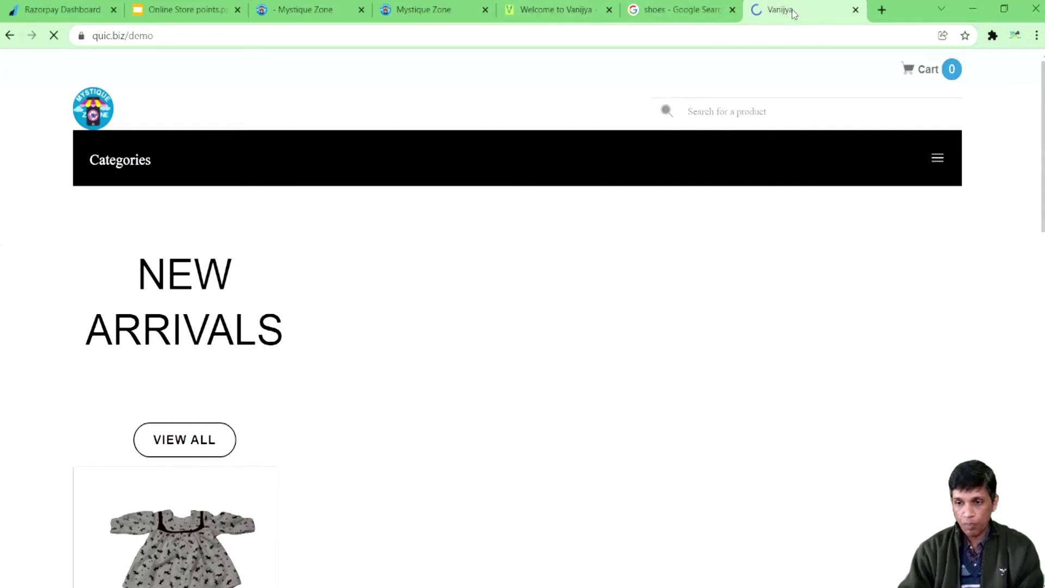
click(555, 10)
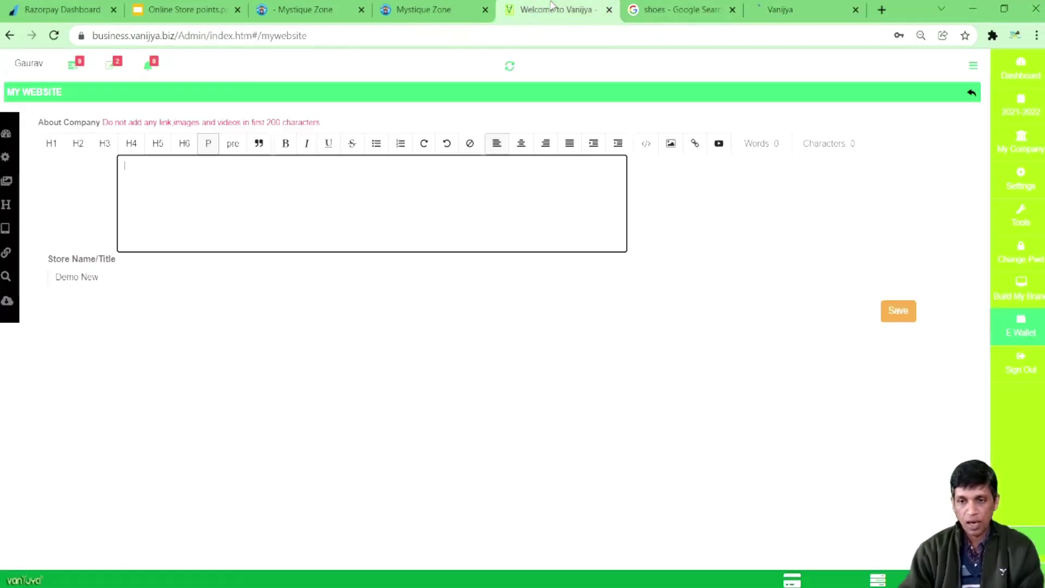
mouse_move(3, 212)
click(39, 159)
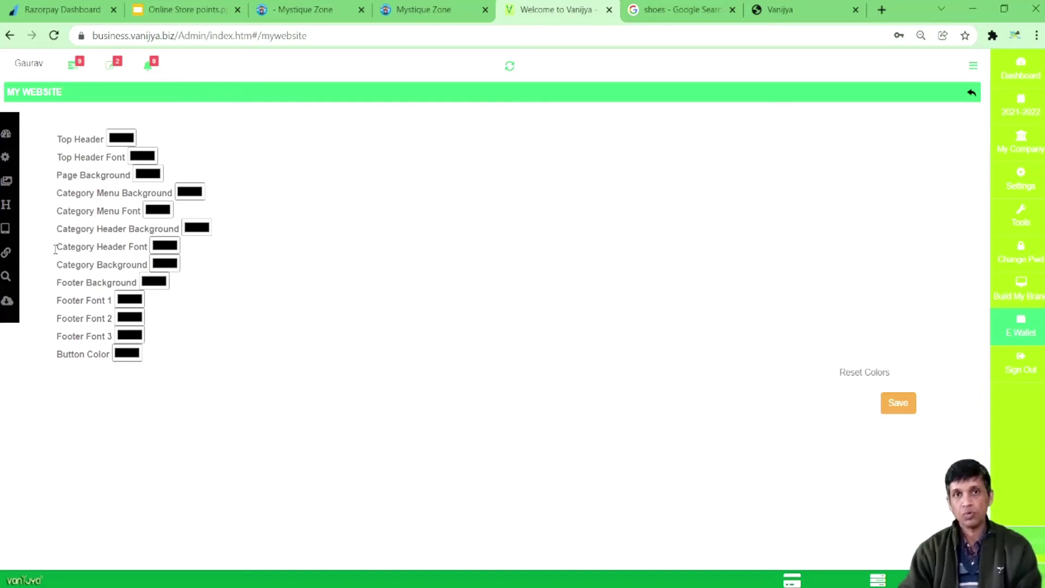
Step: Open the Banner > Header settings and view the Mystique Zone About page
click(37, 184)
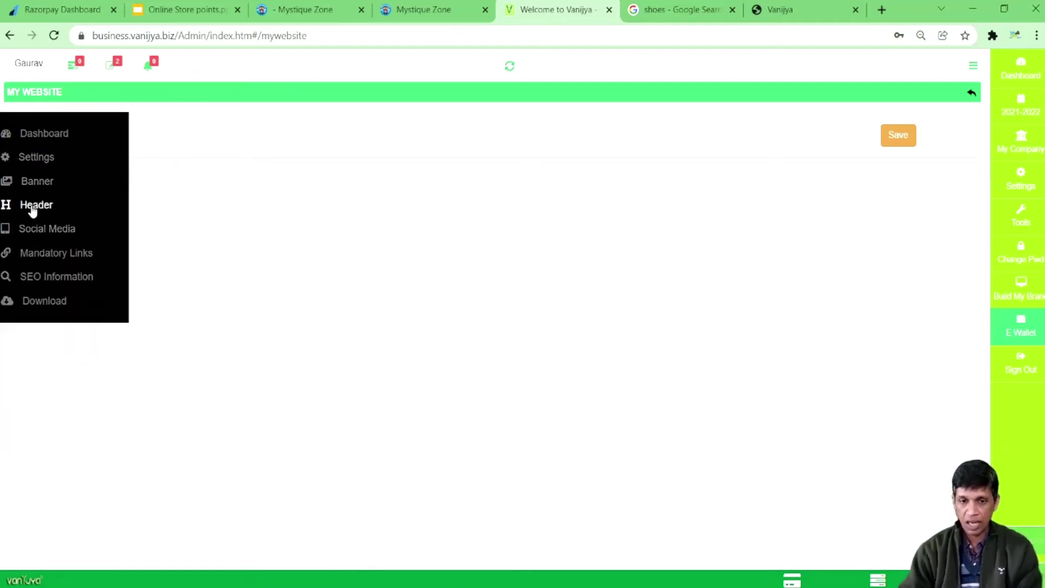
click(31, 209)
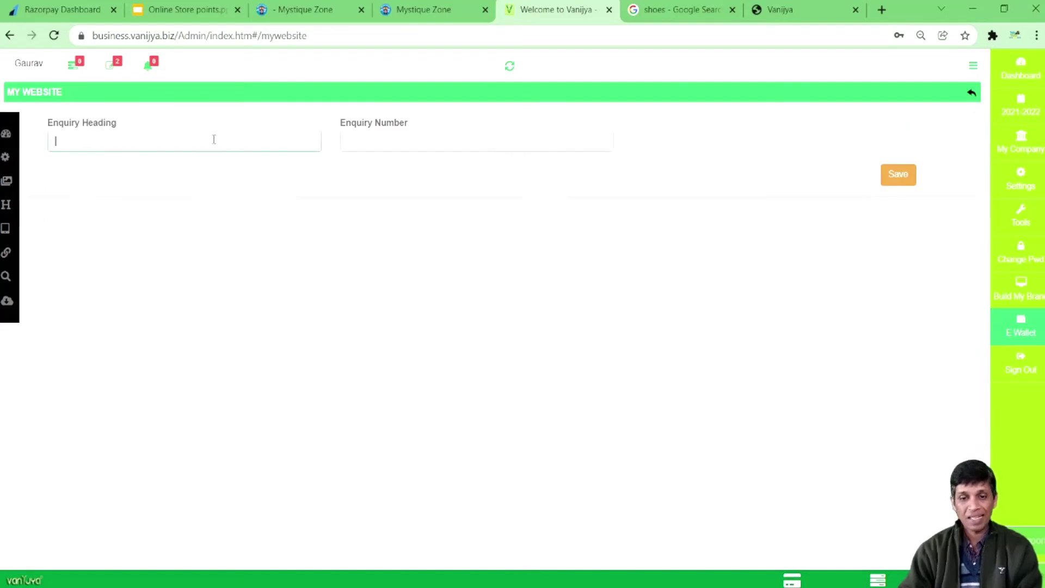
click(406, 10)
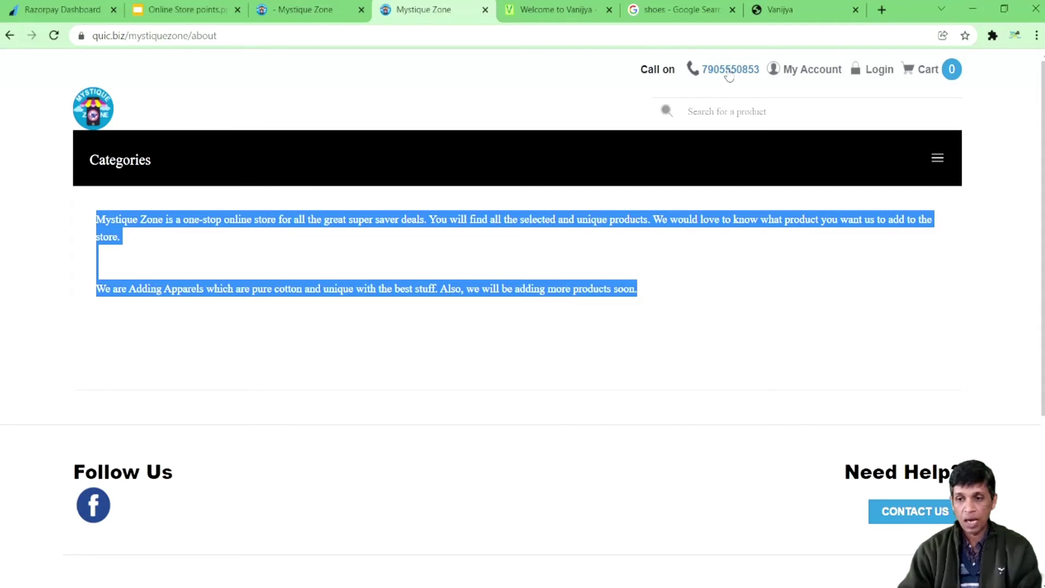
Step: Look at the live demo store, then return to the Vanijya admin page
click(776, 6)
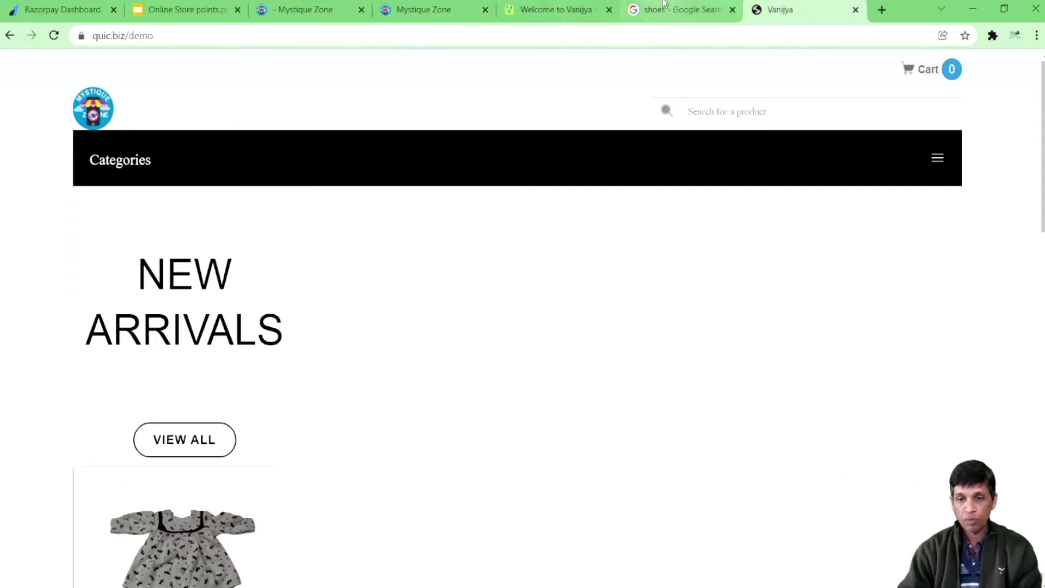
click(680, 9)
click(555, 9)
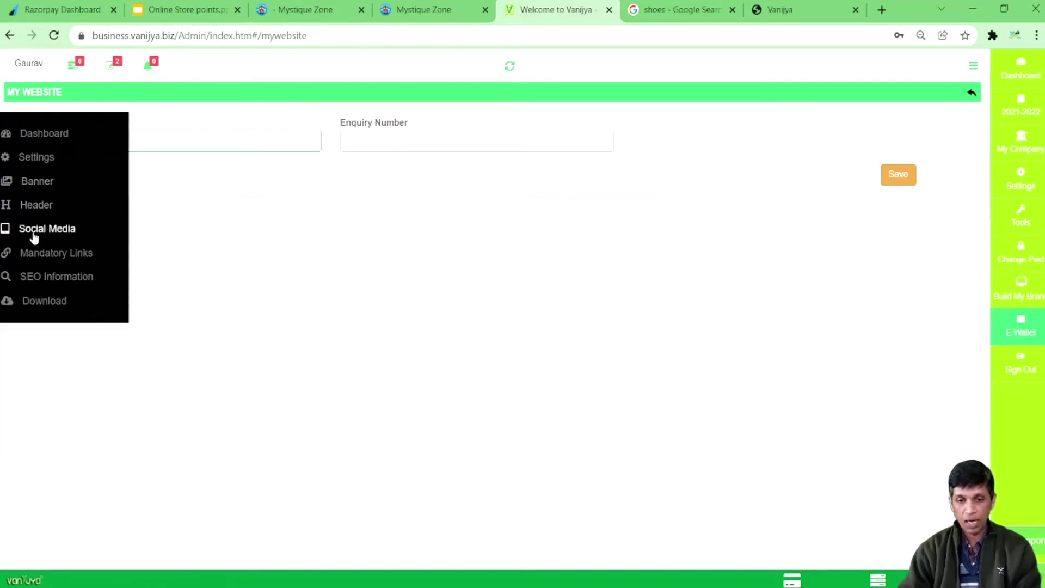
Step: Open the social media link settings and browse the Mystique Zone product and About pages
click(34, 232)
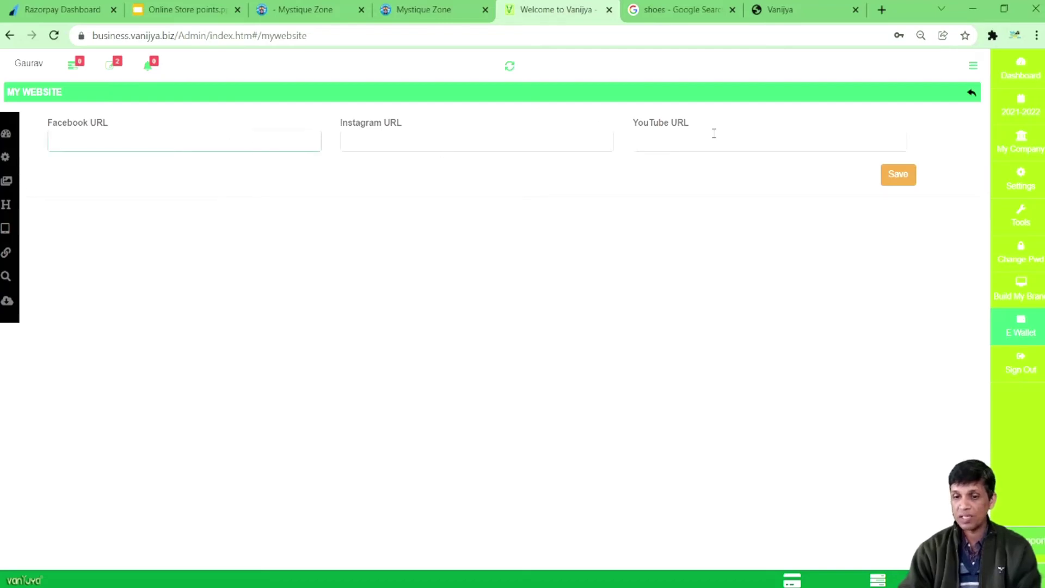
click(299, 9)
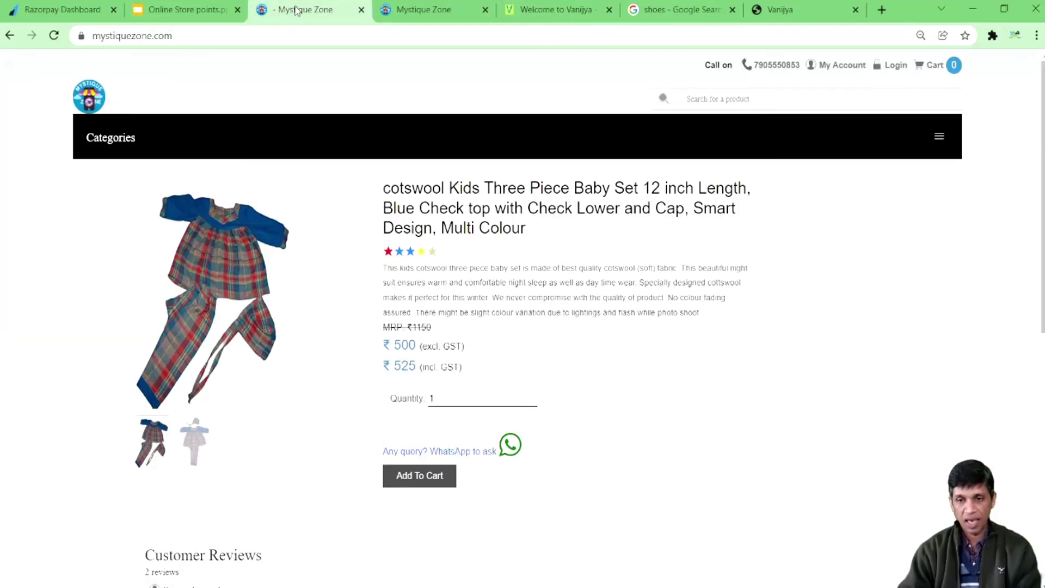
click(397, 10)
scroll(294, 346, down, 3)
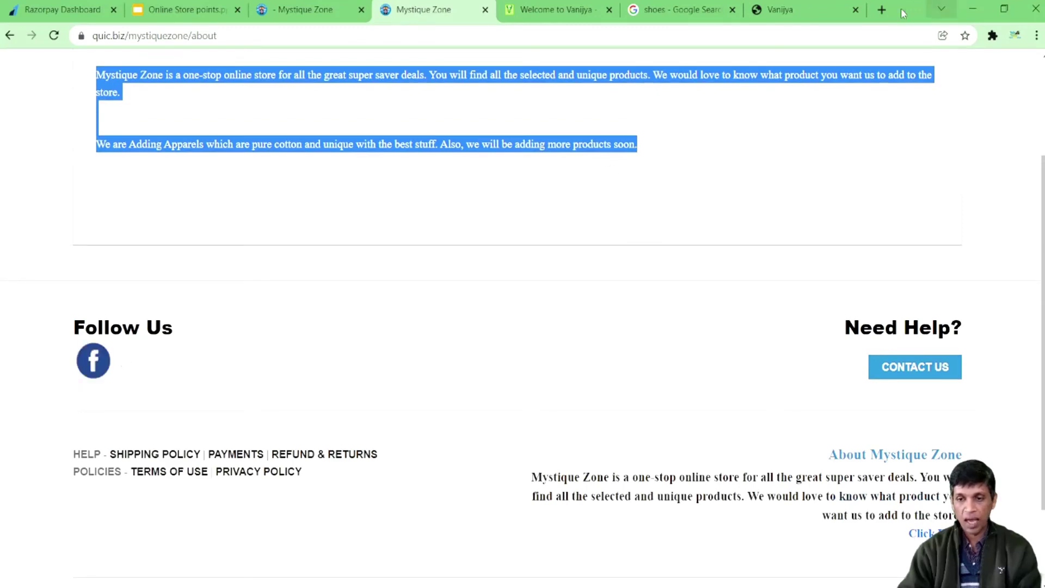
Step: Scroll down to the demo store's footer, then return to the admin website settings
click(810, 11)
scroll(469, 272, down, 3)
scroll(469, 272, down, 7)
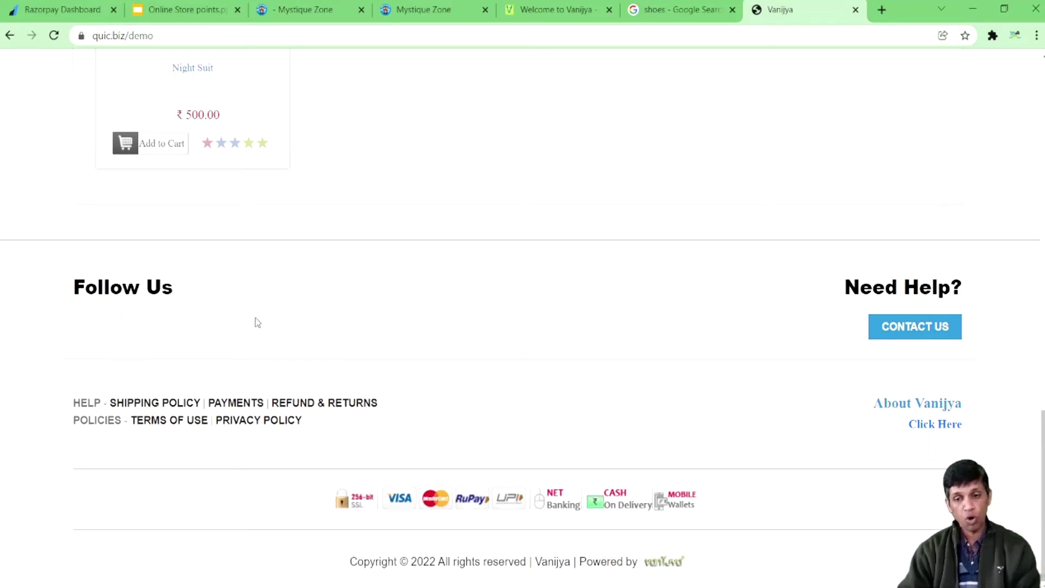
click(556, 4)
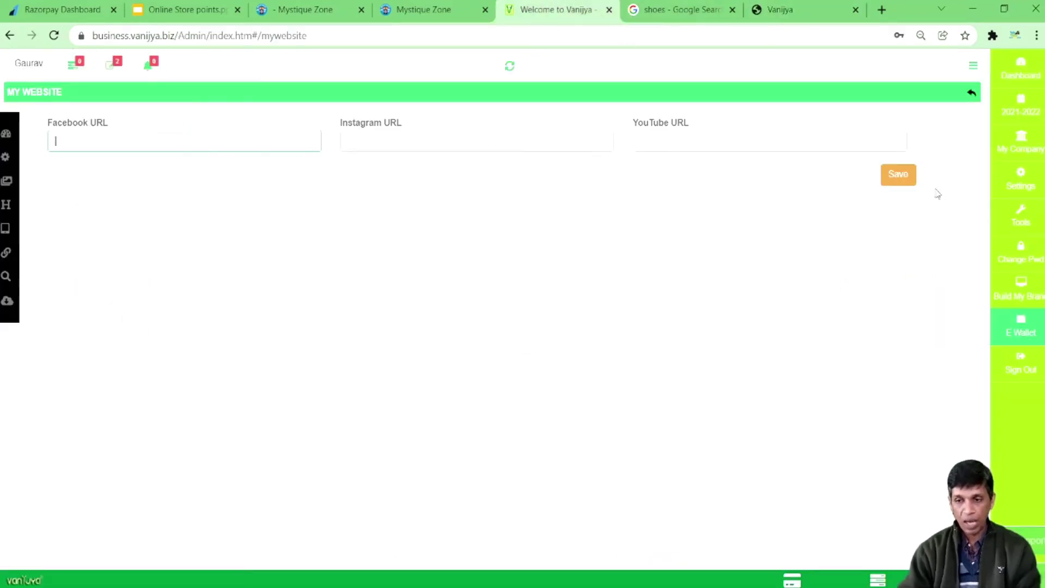
Step: Open the Mandatory Links settings and review the Shipping Policy text
mouse_move(51, 205)
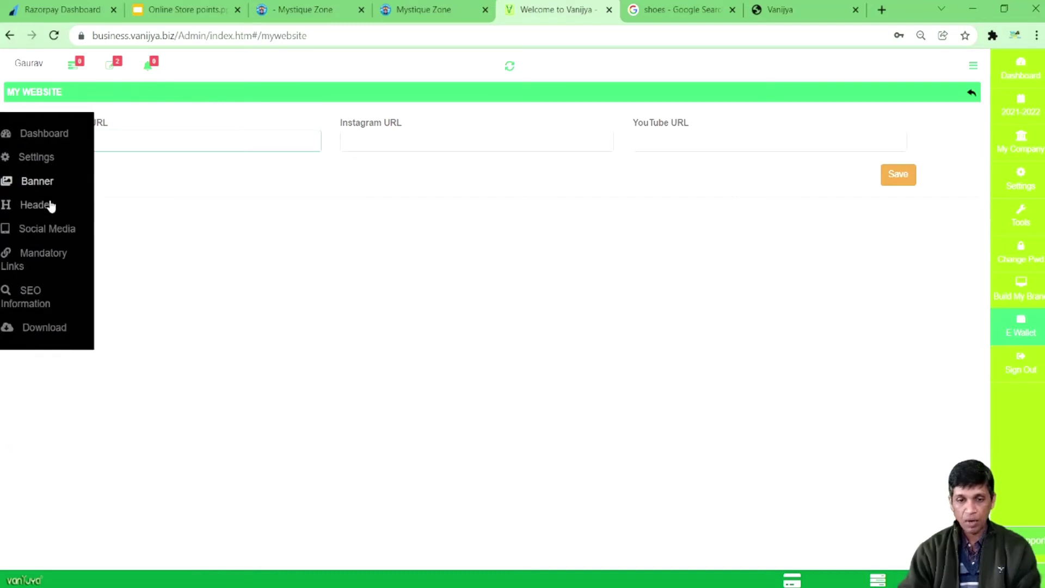
click(56, 254)
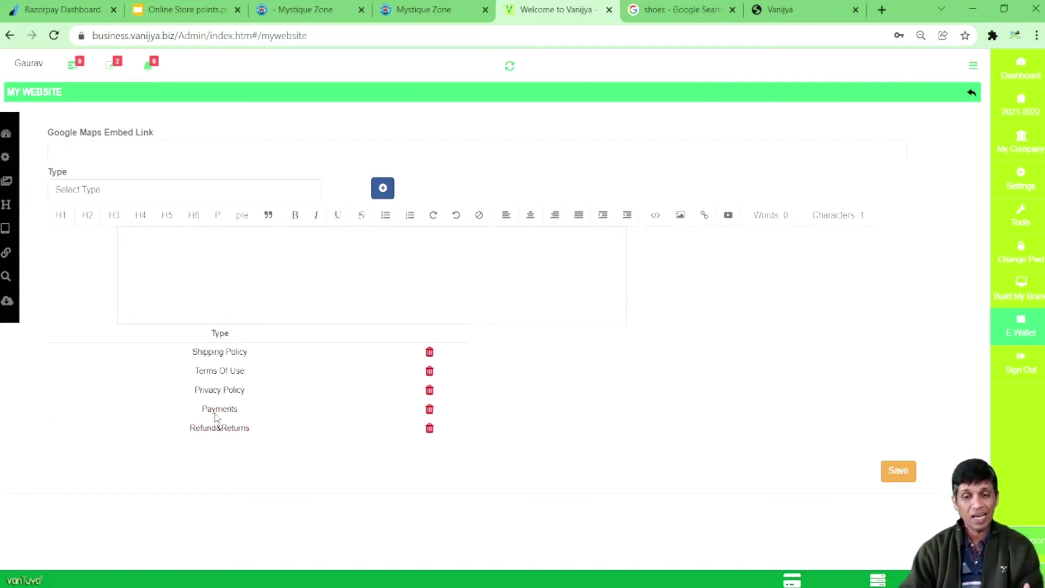
click(223, 352)
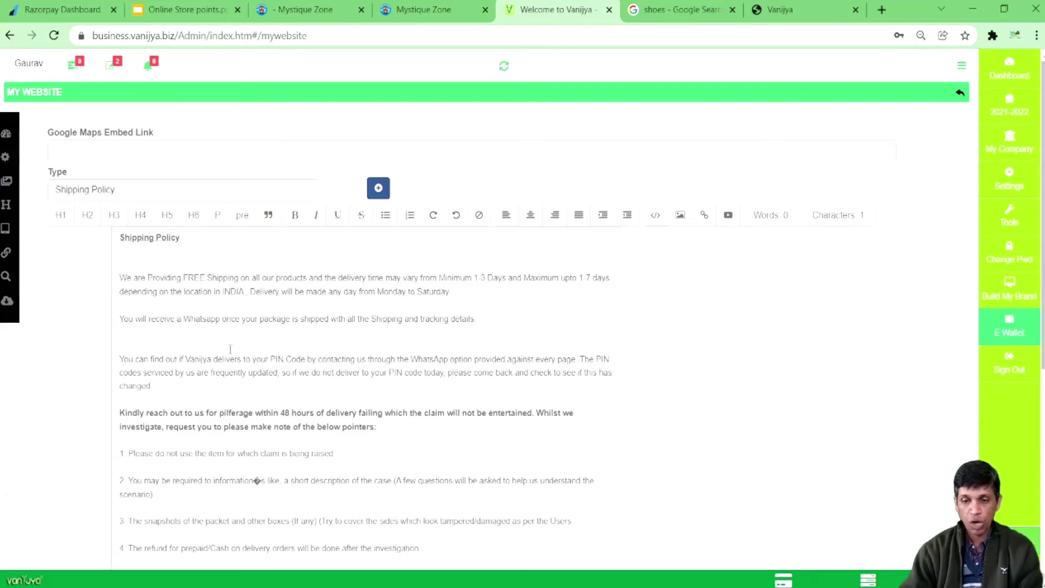
scroll(230, 349, down, 5)
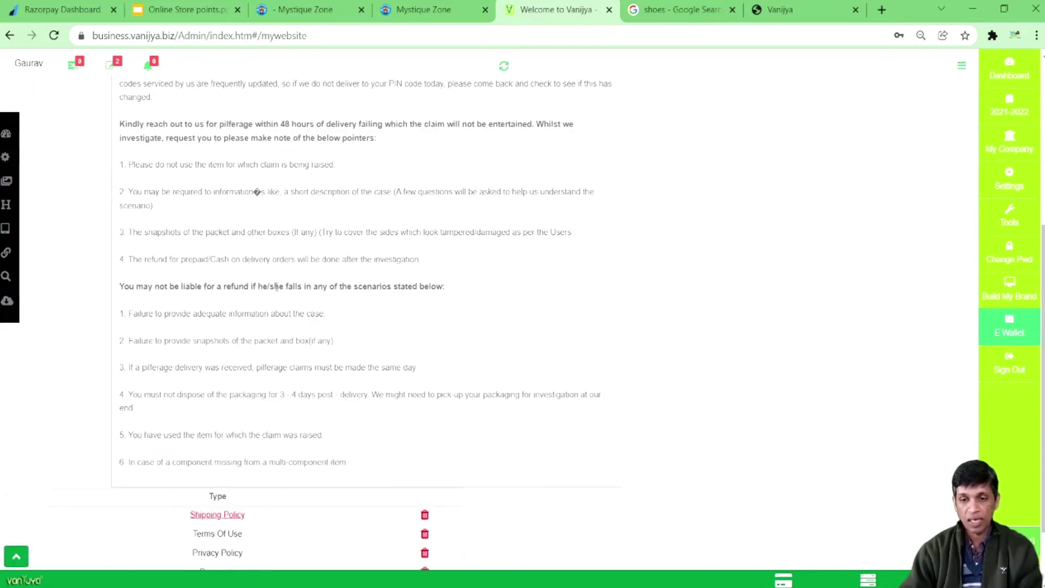
scroll(296, 360, up, 5)
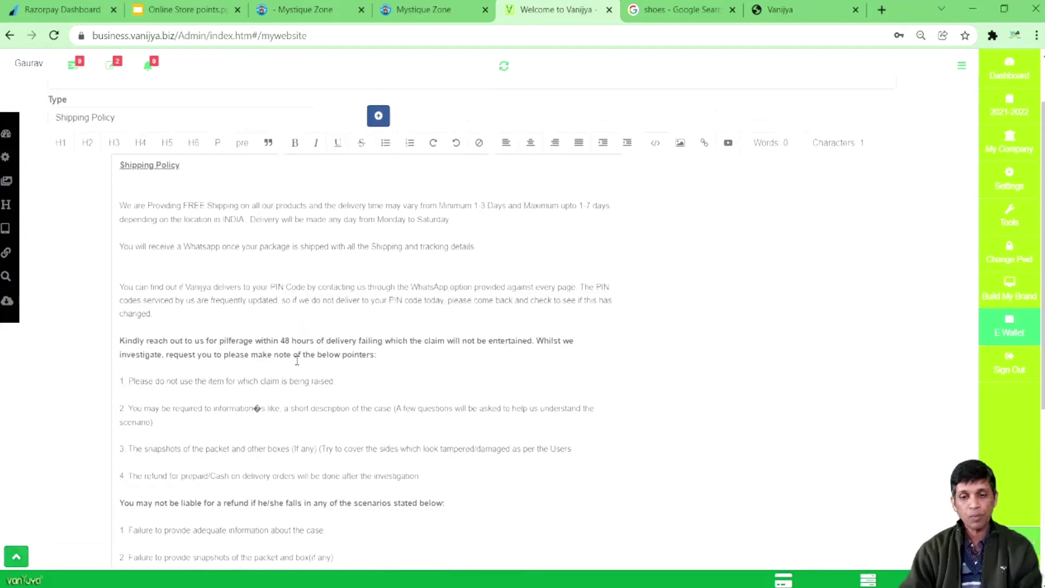
scroll(225, 501, down, 6)
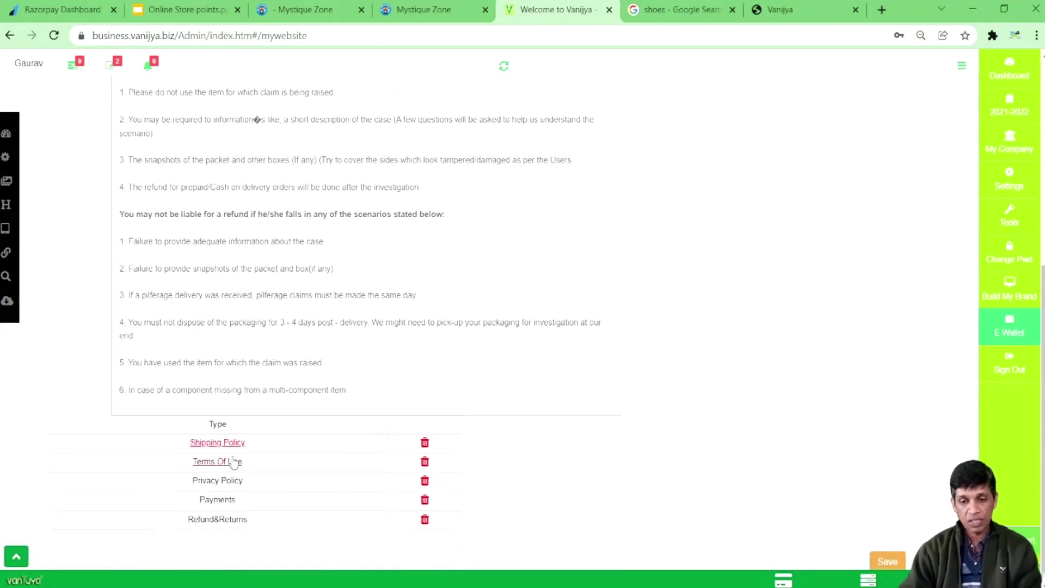
Step: Review the Terms Of Use, Payments and Refund & Returns texts, then select the Google Maps embed field
click(217, 462)
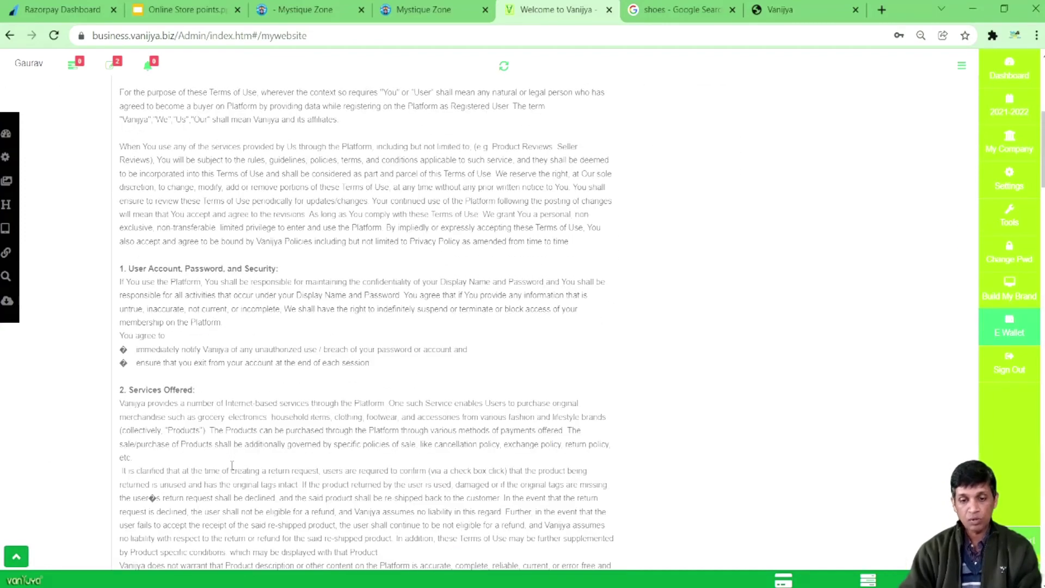
scroll(240, 454, down, 15)
scroll(249, 446, down, 10)
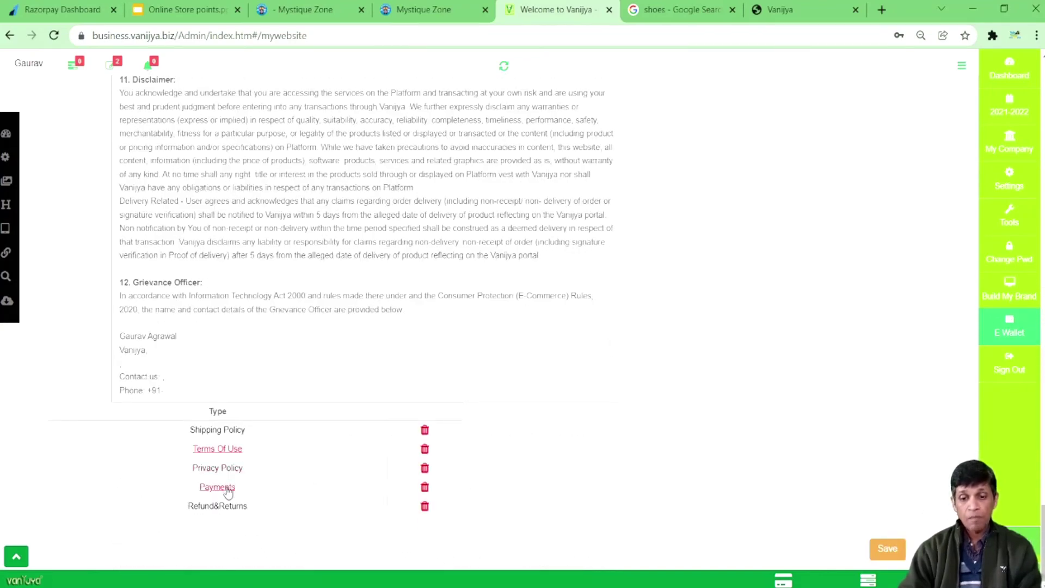
click(228, 490)
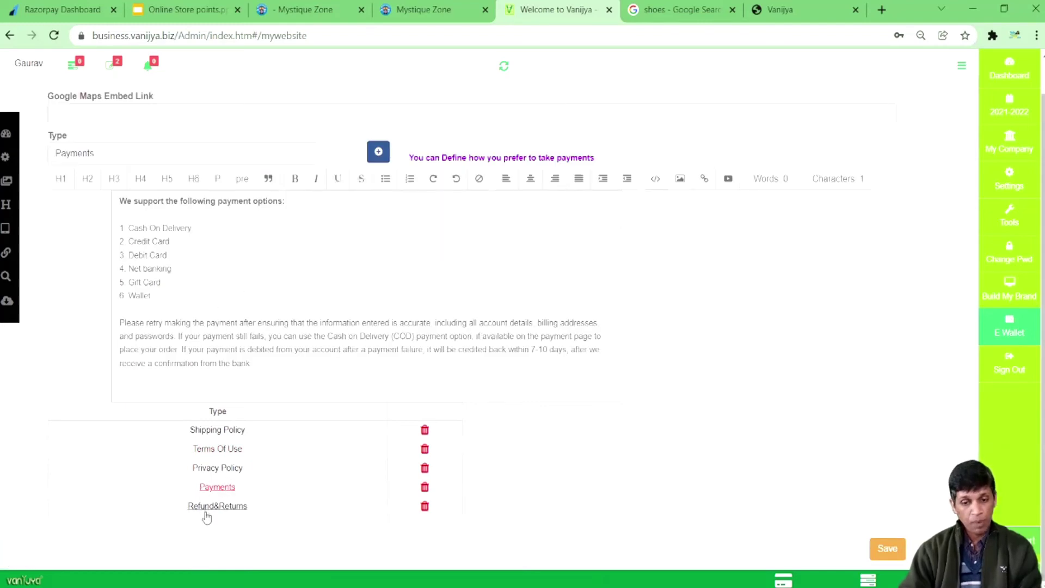
click(216, 506)
scroll(277, 416, down, 12)
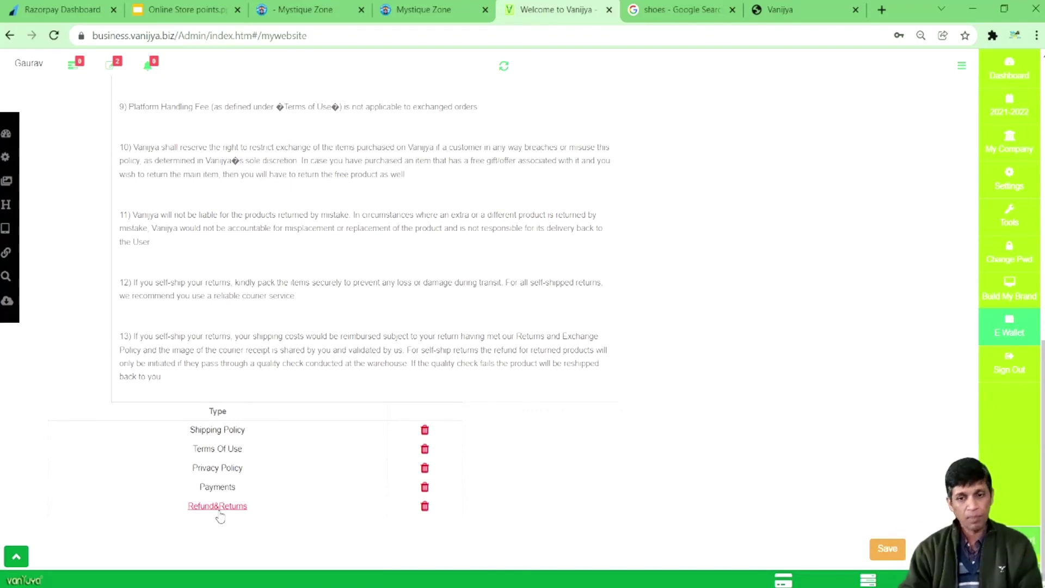
click(218, 508)
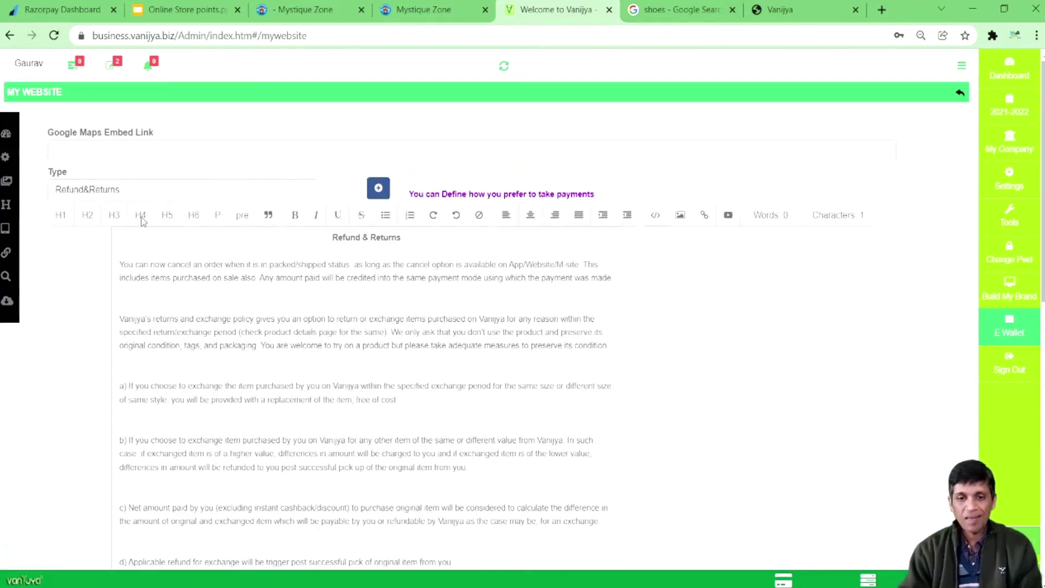
click(211, 158)
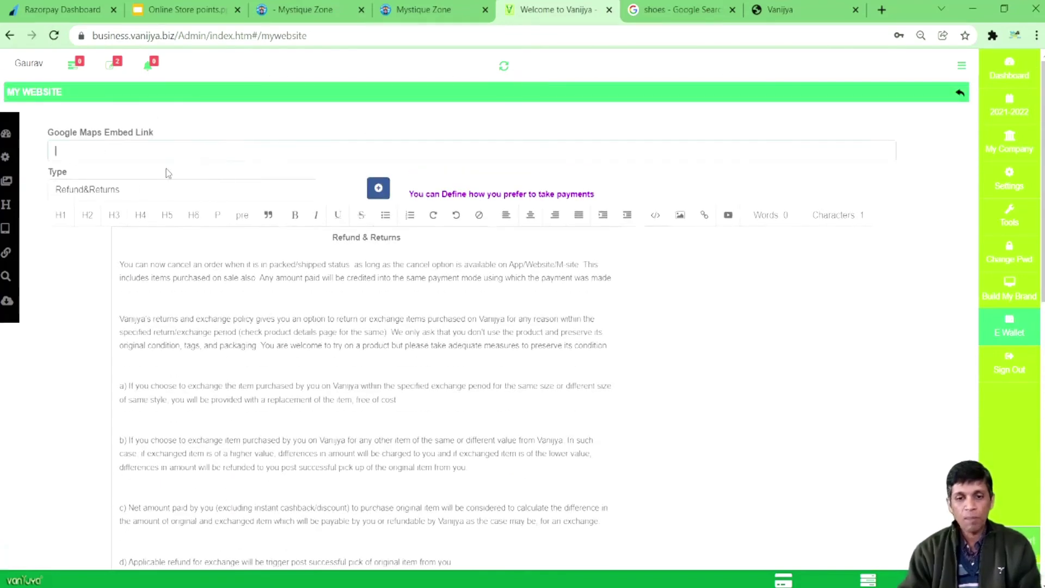
Step: Compare the Mystique Zone and demo store contact pages; only Mystique Zone shows a map
click(426, 9)
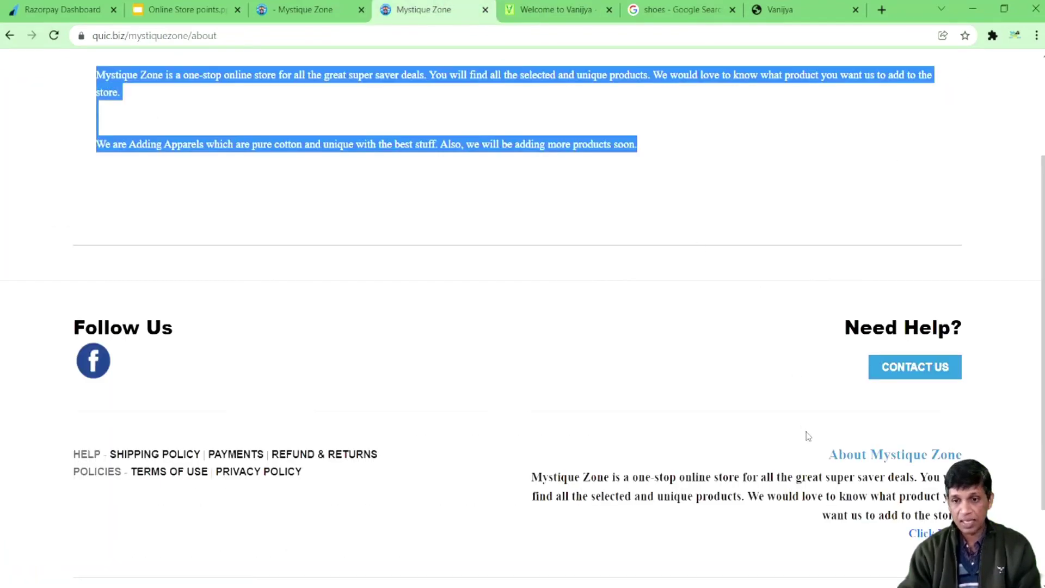
click(927, 365)
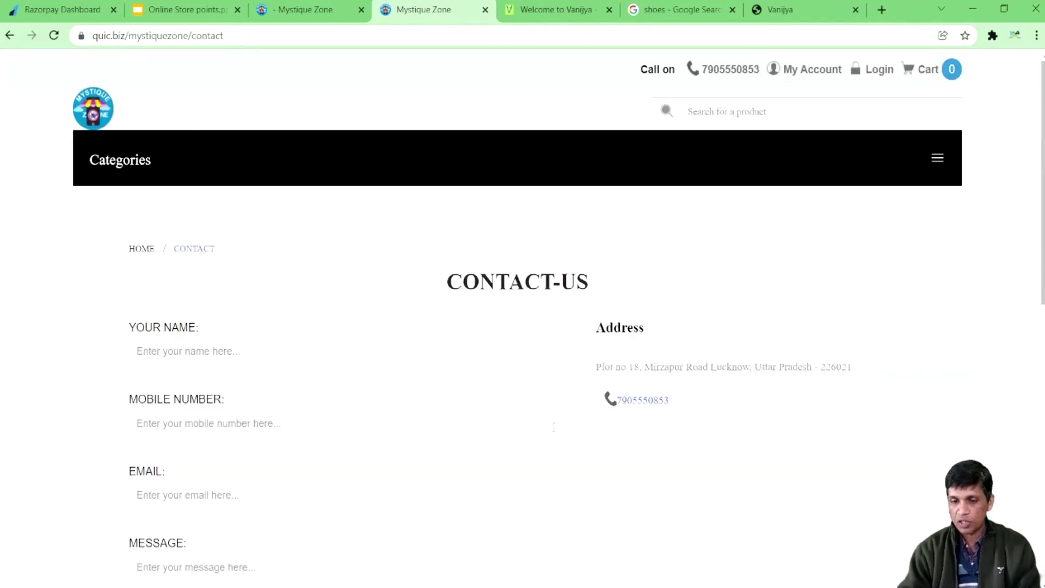
scroll(578, 434, down, 3)
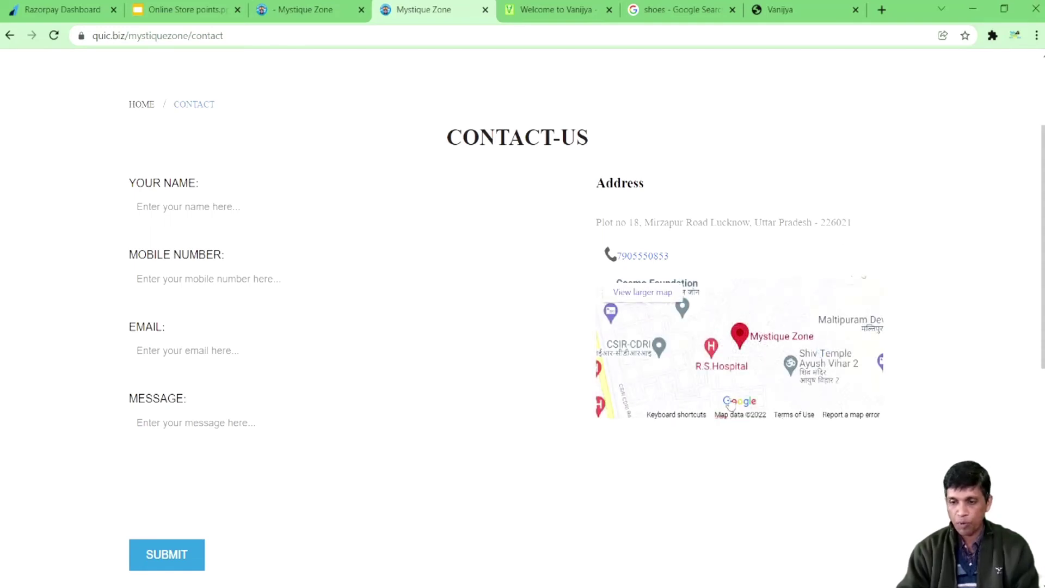
click(779, 9)
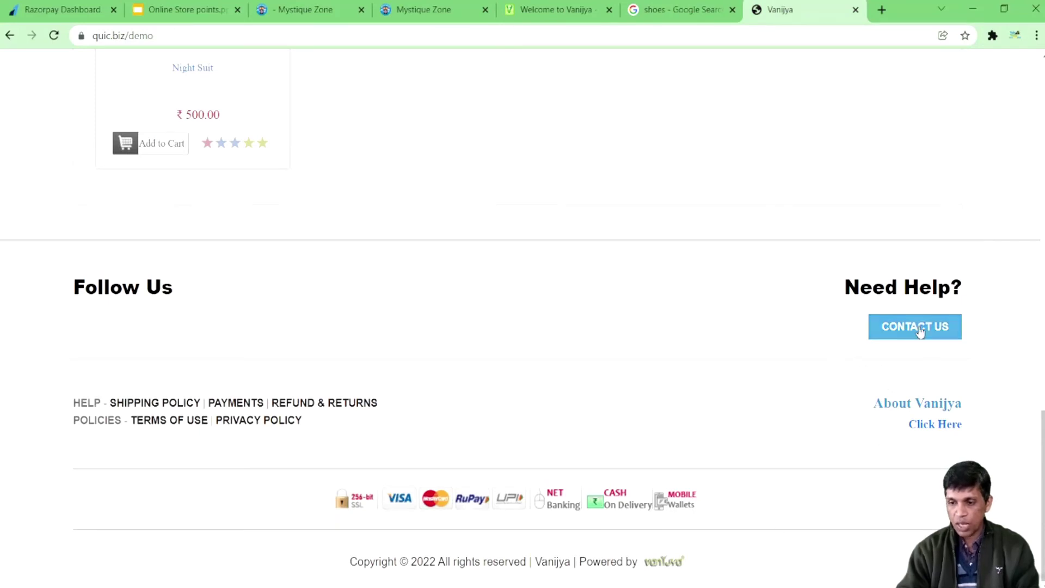
click(920, 332)
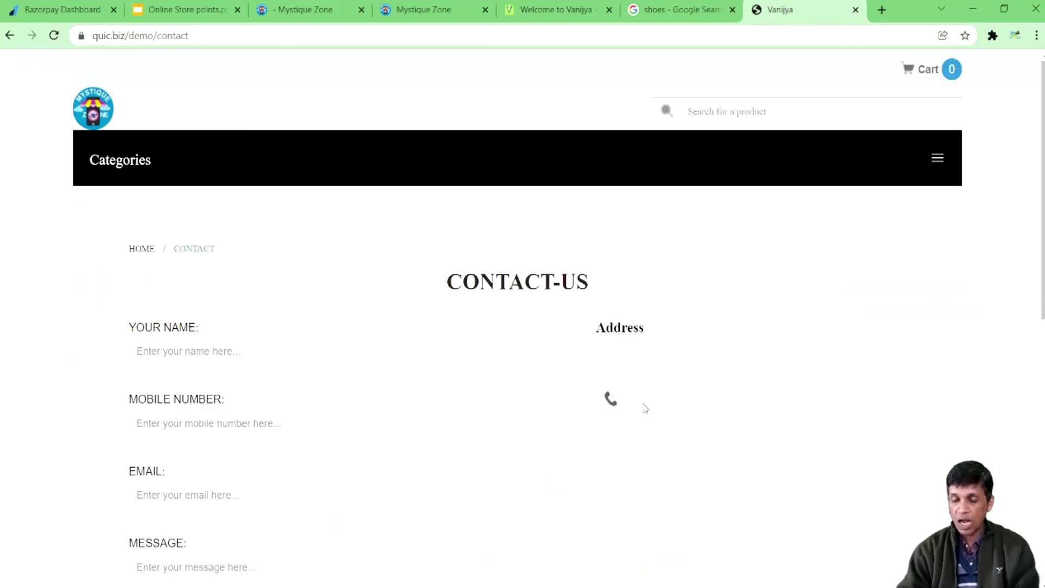
scroll(644, 408, down, 3)
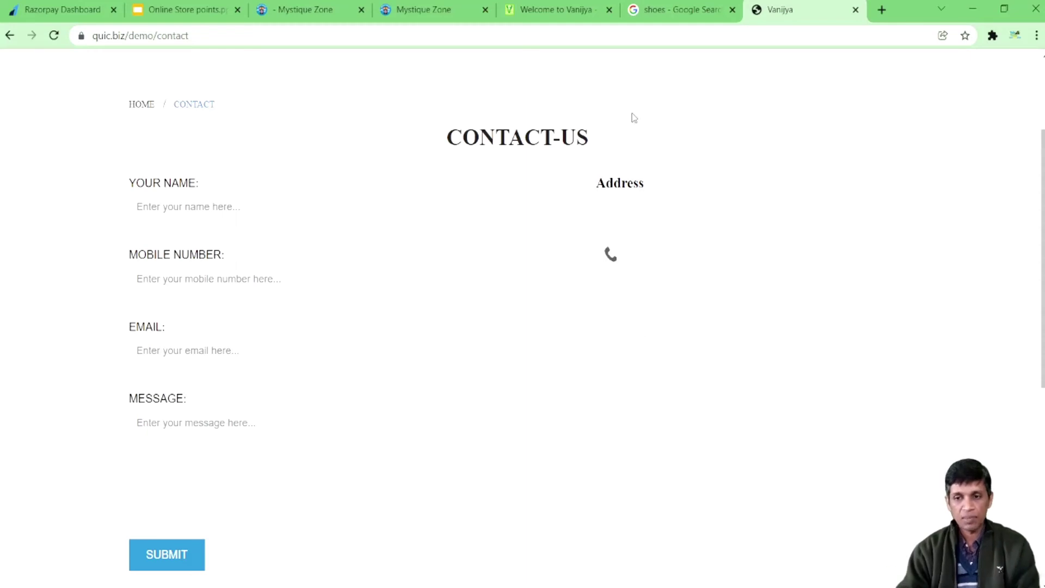
Step: Return to the admin Google Maps field, then enter google.com in a new tab
click(560, 9)
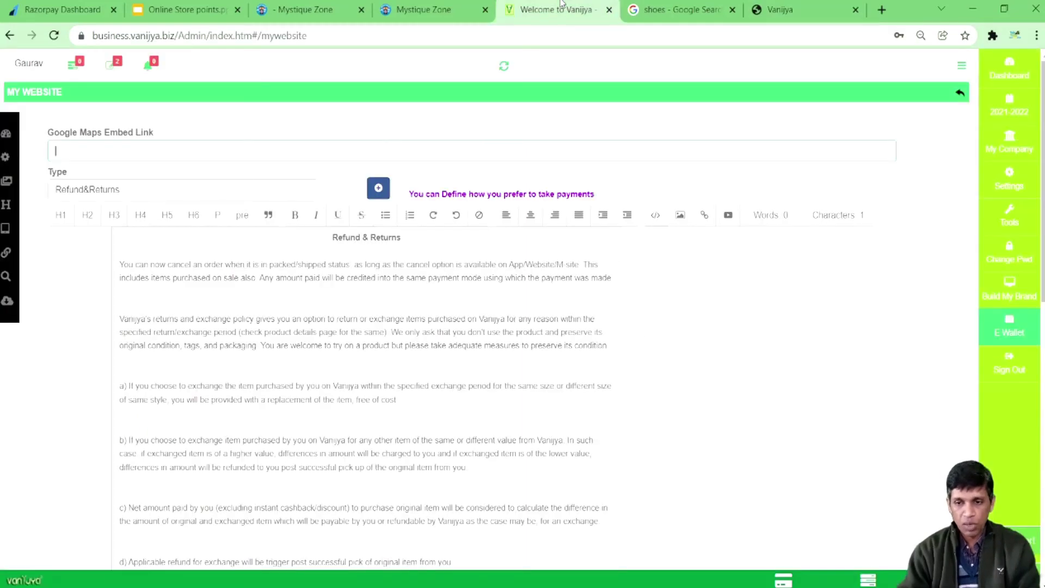
click(108, 151)
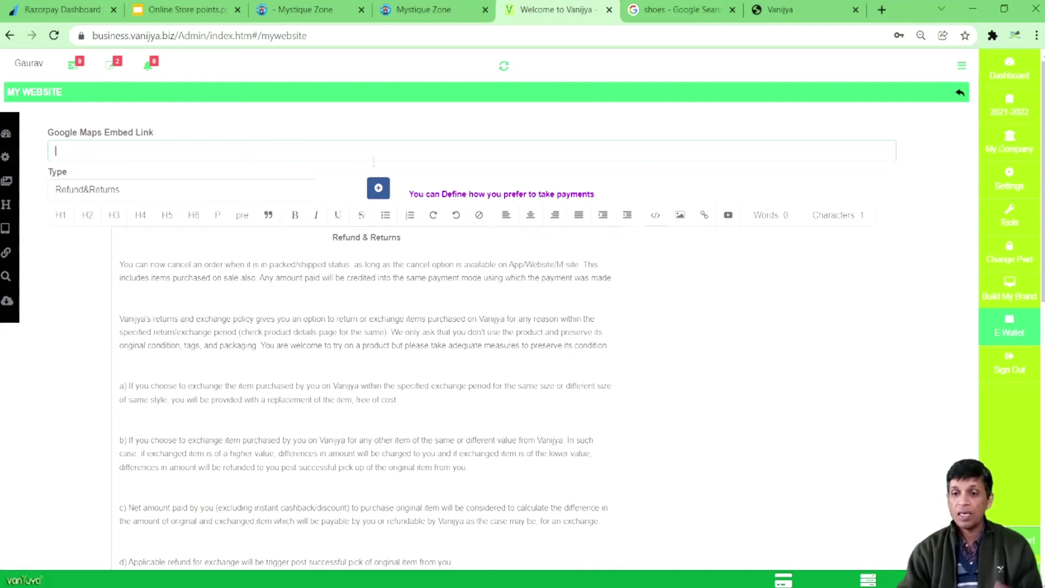
text(goo)
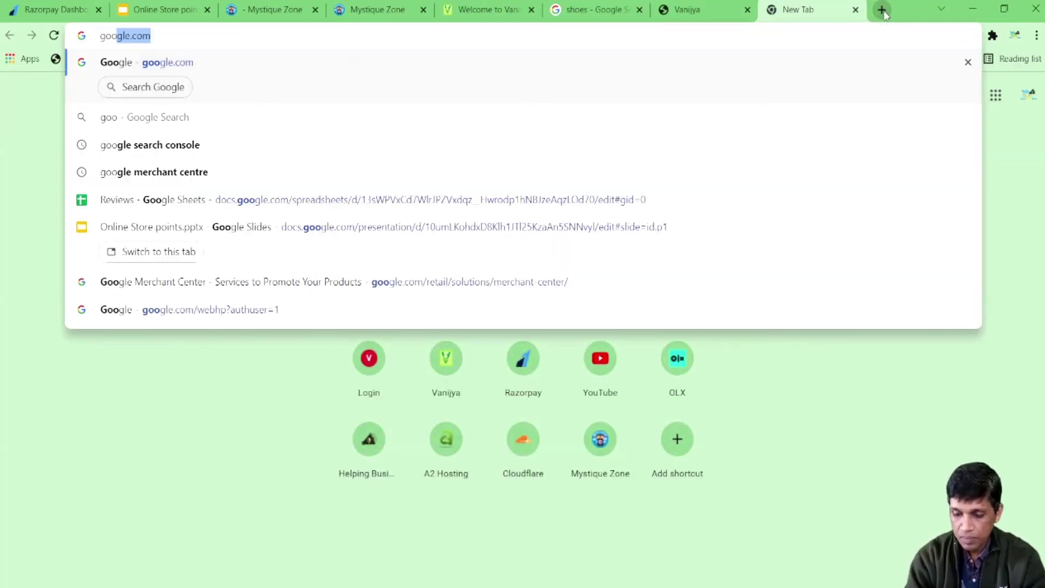
text(gle.com)
Step: Search Google for 'infotalks' and open the business location in Google Maps
key(Return)
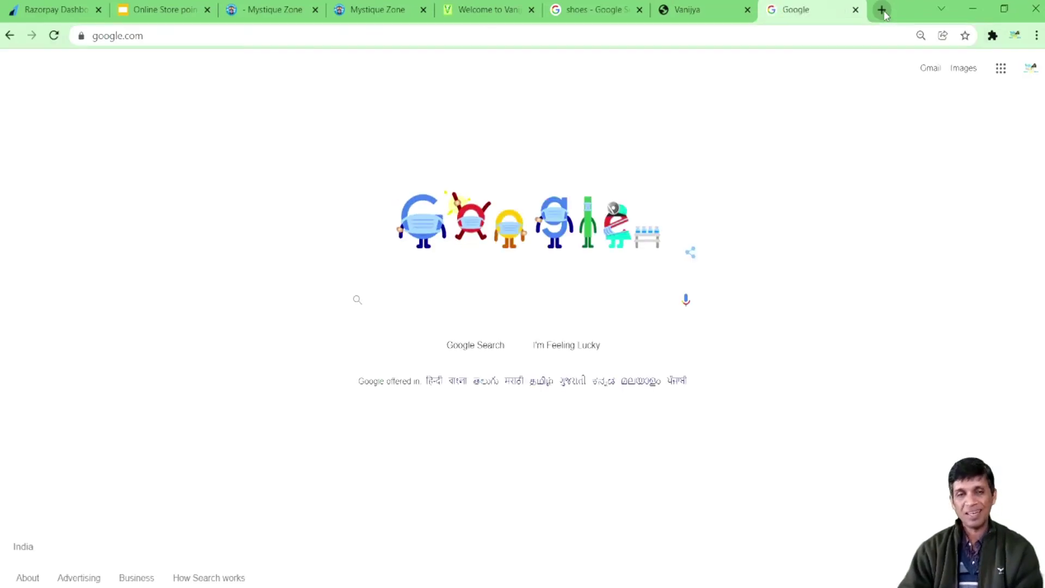
text(i)
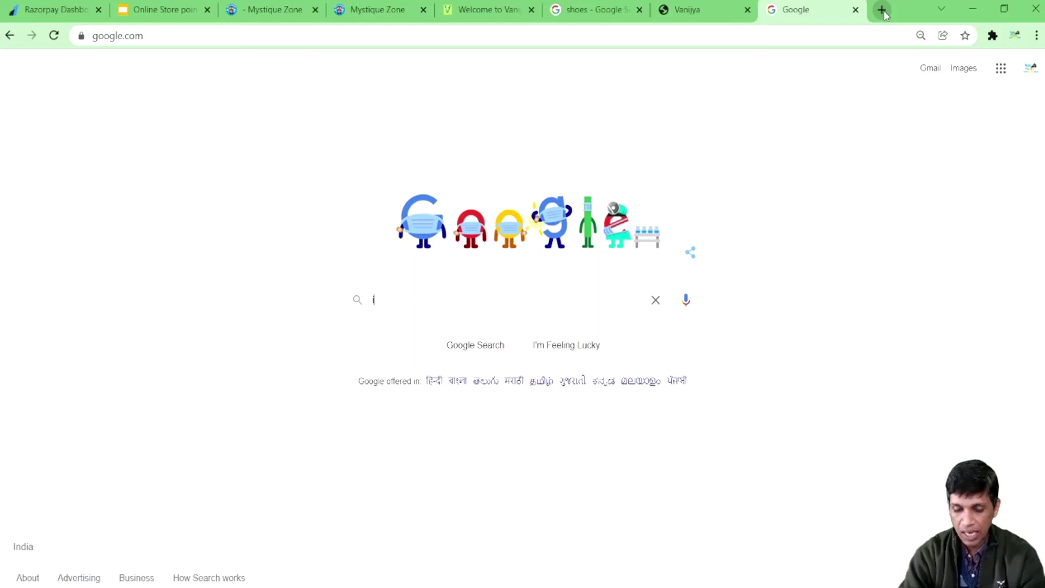
text(nfotalks)
key(Return)
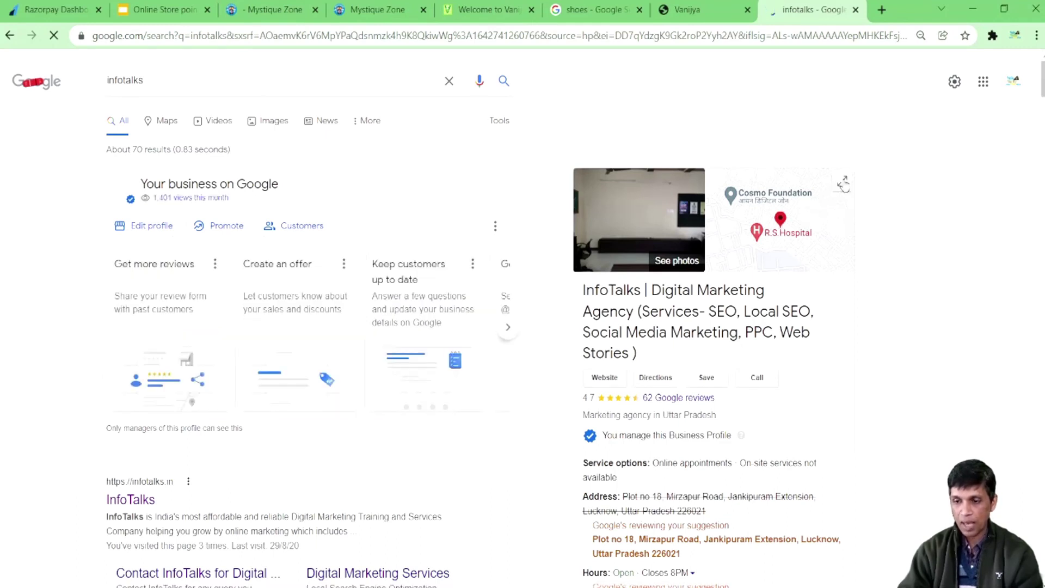
click(842, 184)
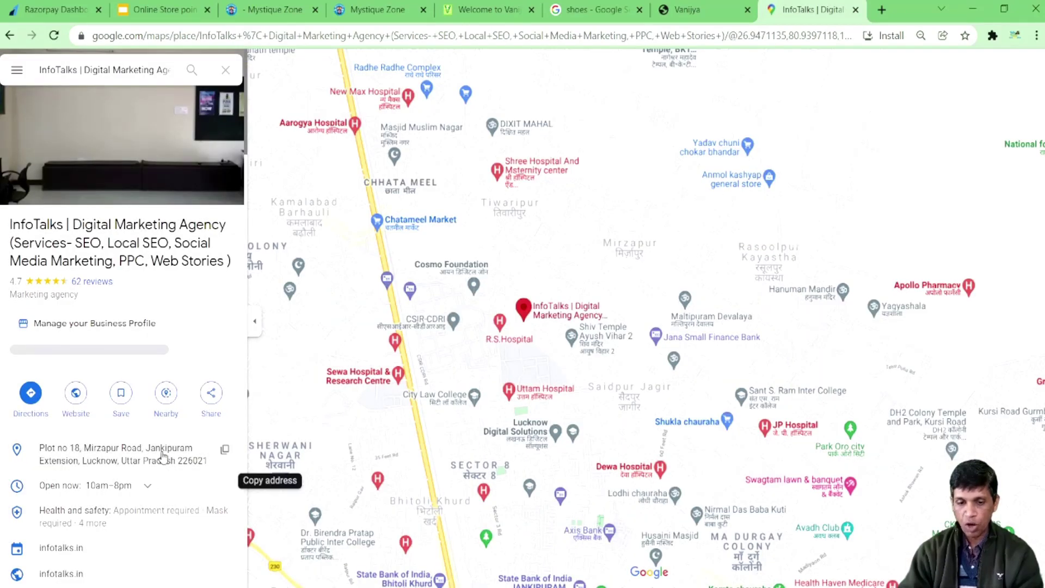
click(221, 450)
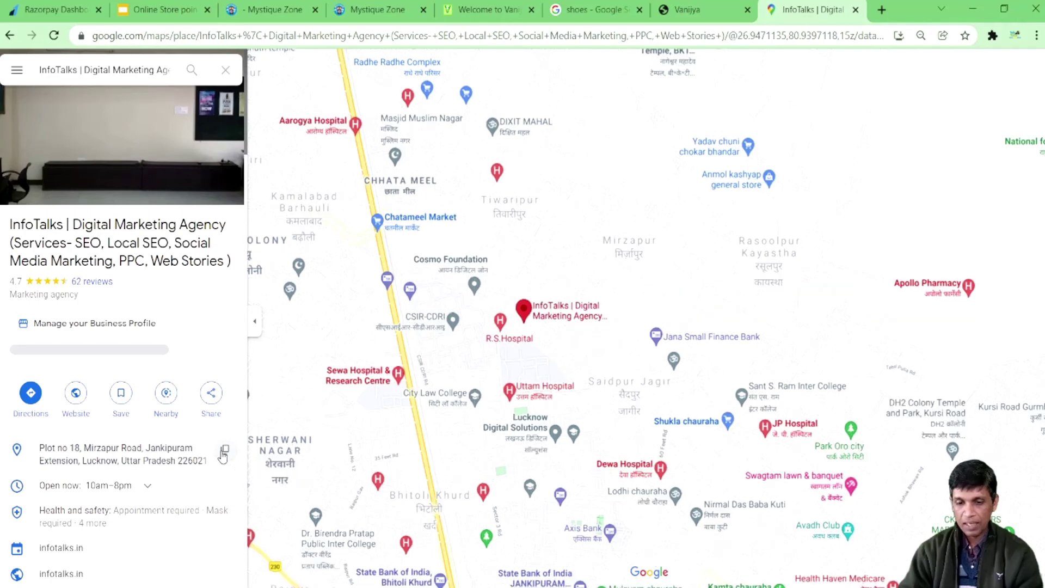
Step: Copy the map's embed HTML from the Share dialog and return to the Vanijya admin
click(212, 396)
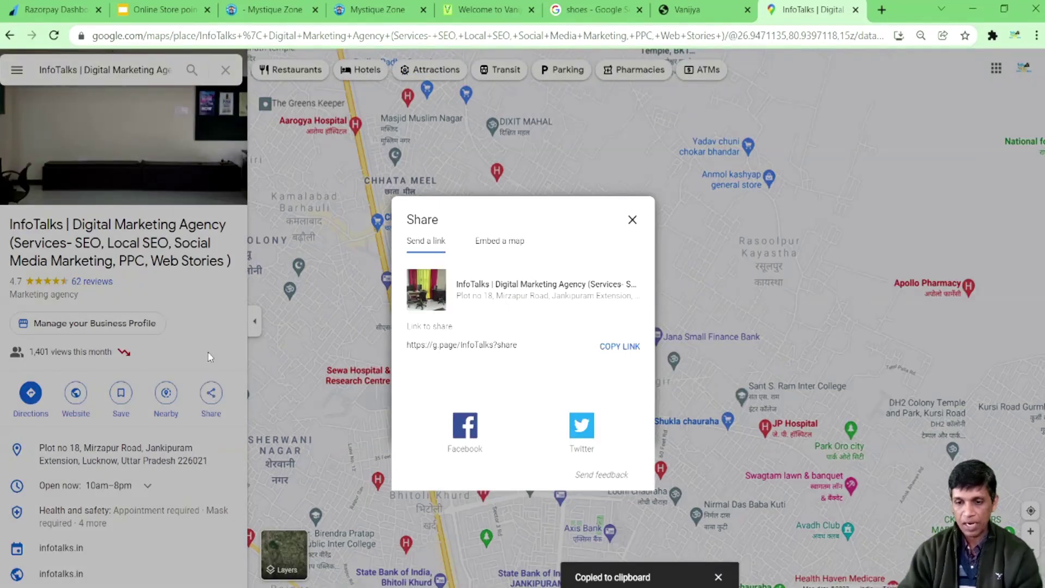
click(499, 240)
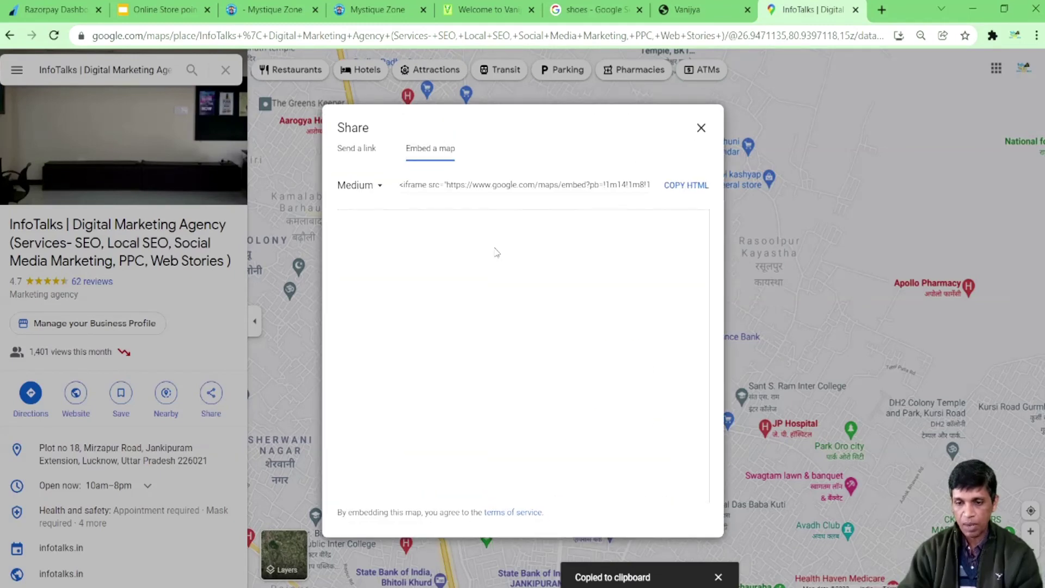
click(686, 185)
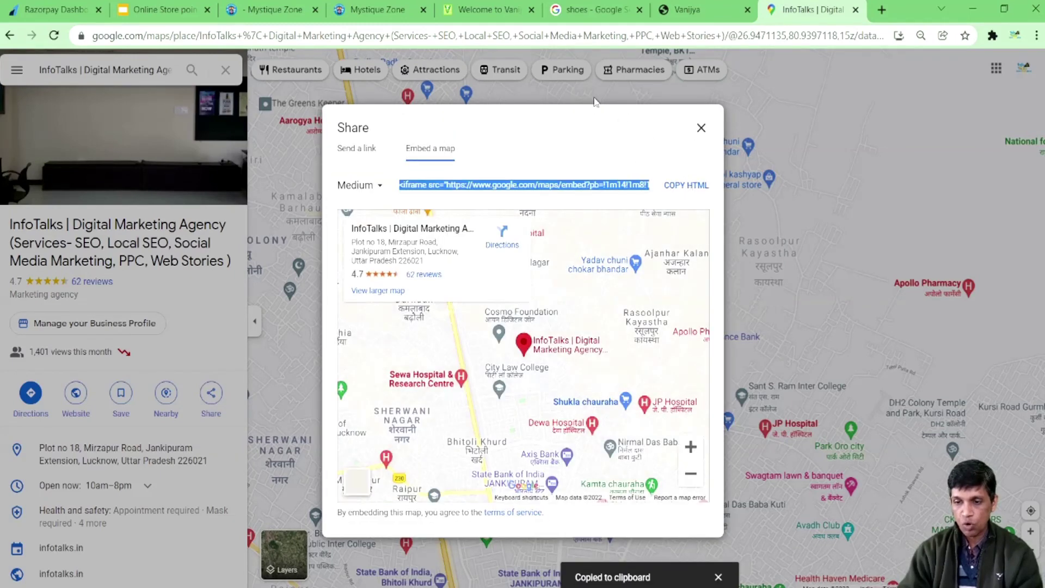
click(471, 11)
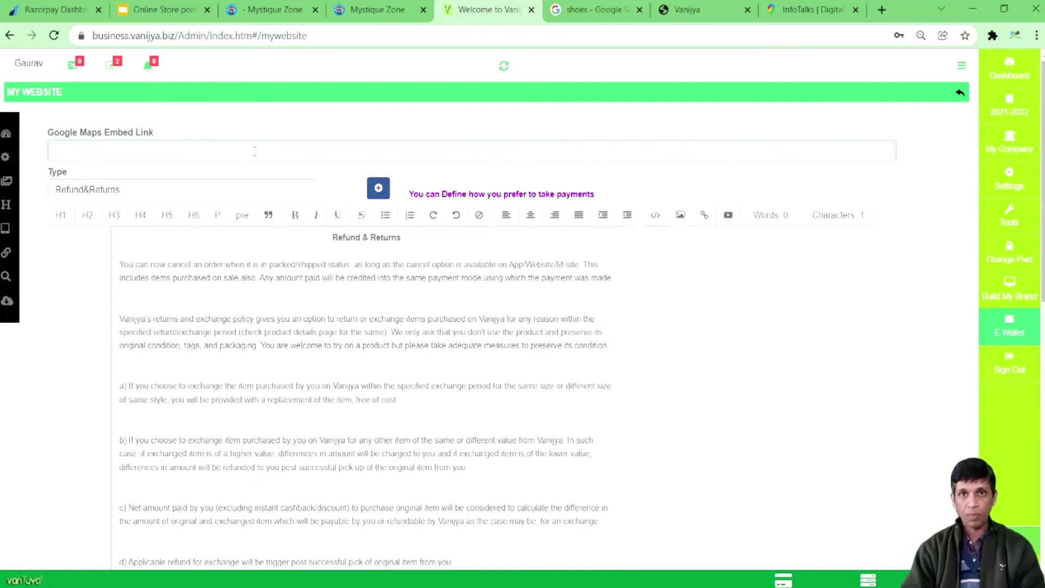
Step: Open the SEO Information form and step through its URL, meta description, keywords and Pixel fields
mouse_move(11, 272)
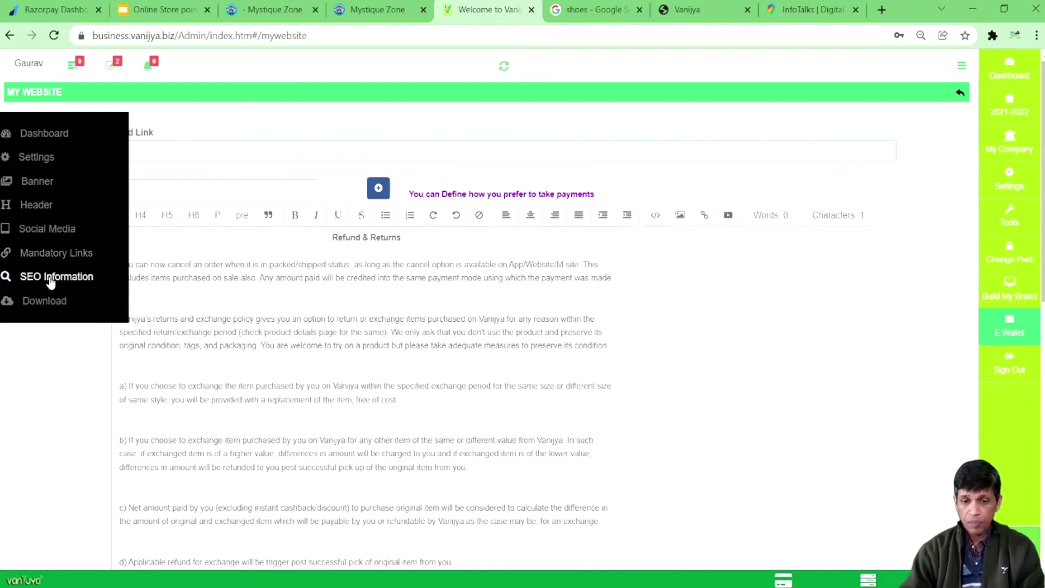
click(47, 280)
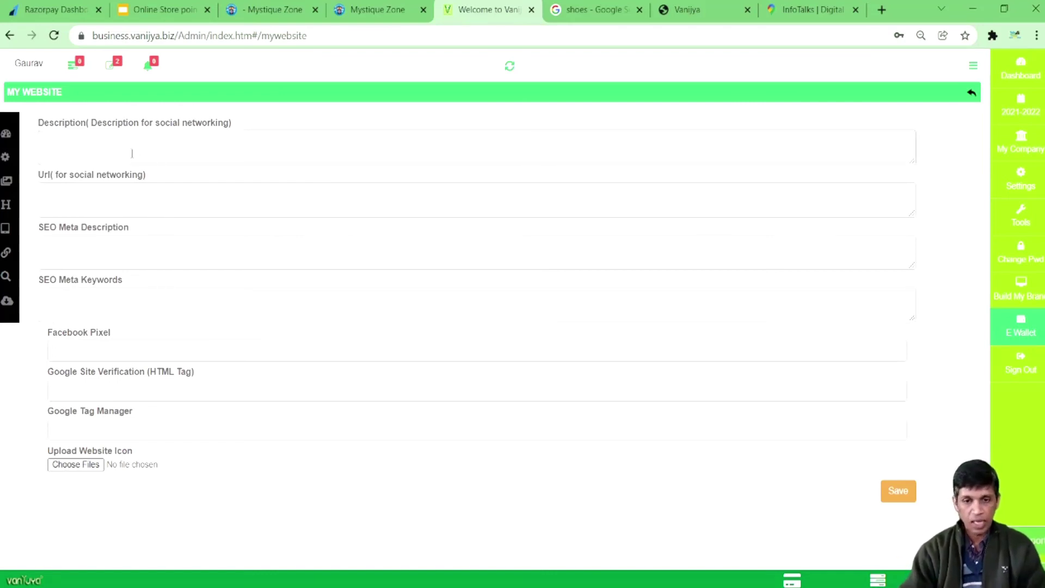
click(110, 206)
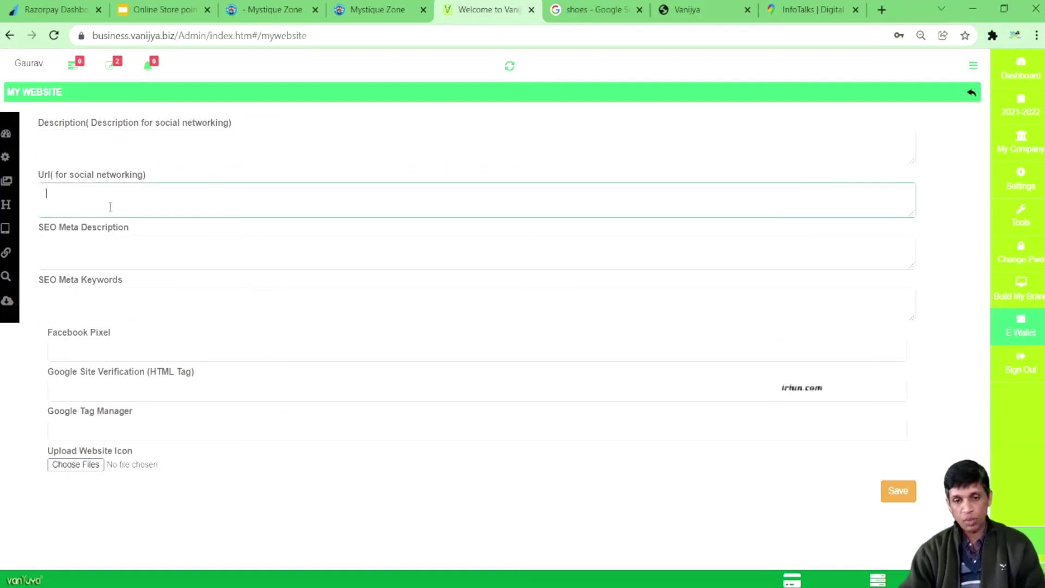
click(101, 259)
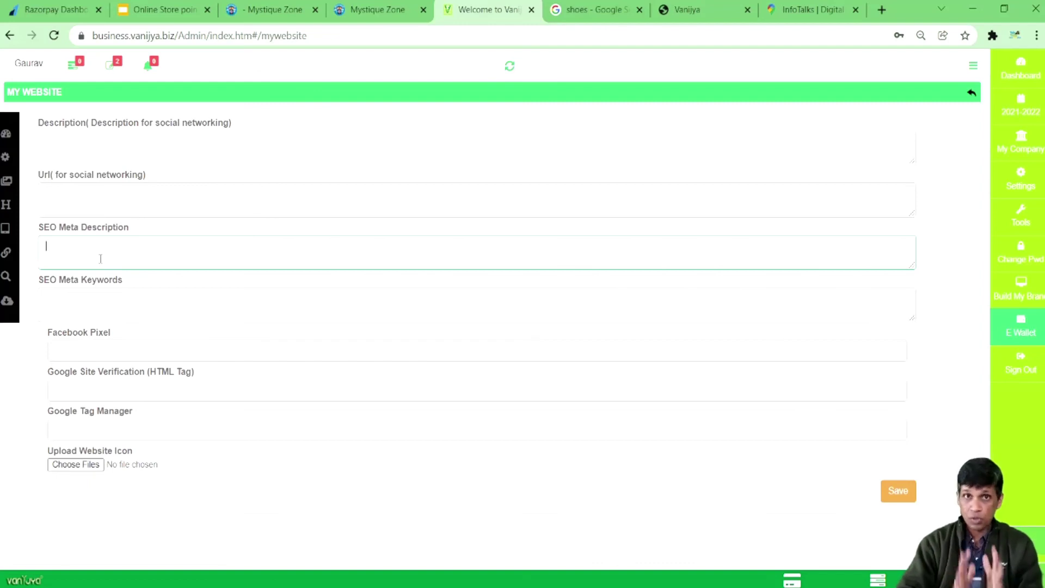
click(90, 299)
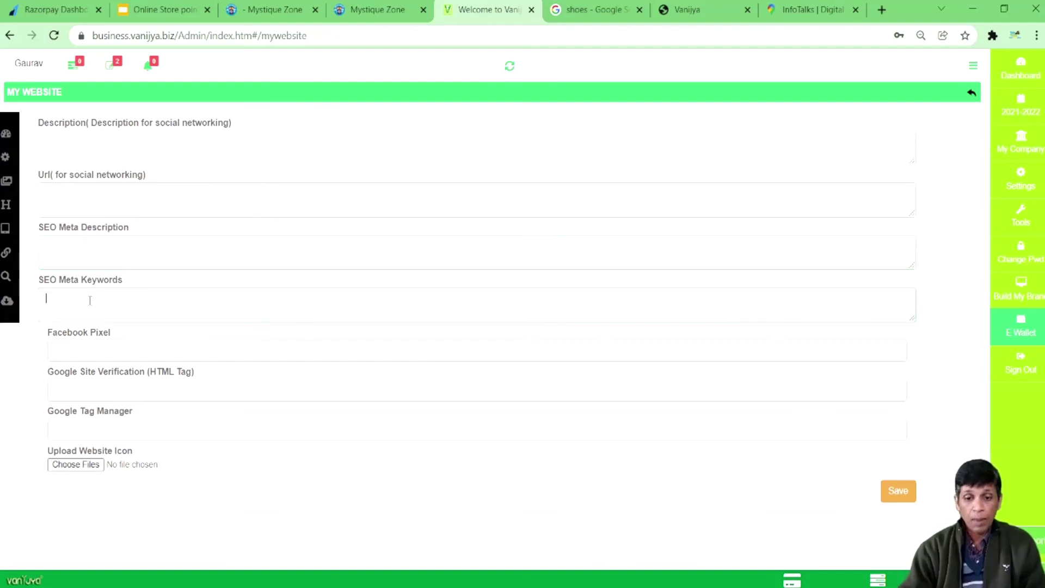
click(112, 352)
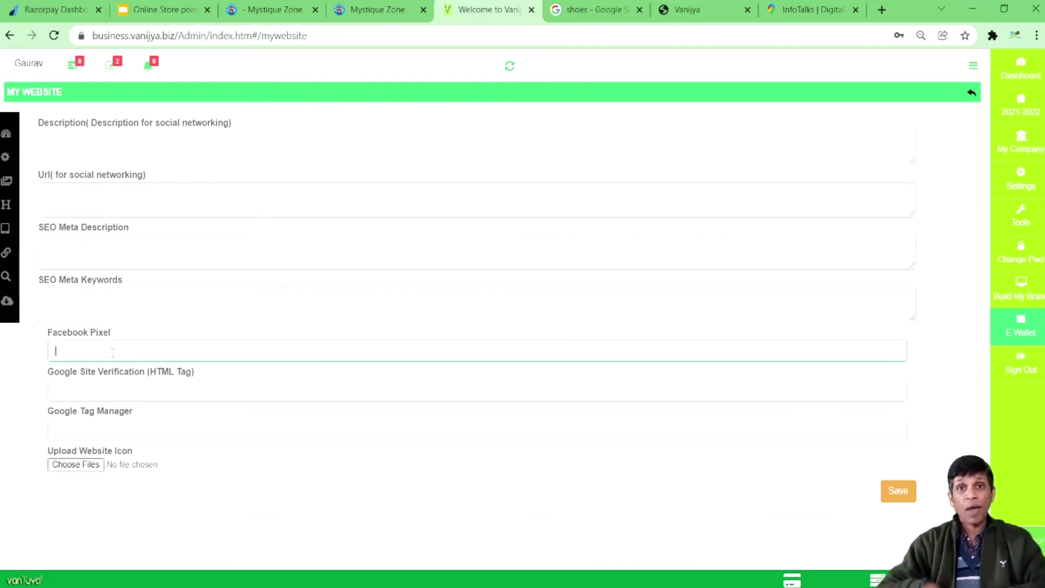
Step: Paste the google-site-verification meta tag into the Google Site Verification field
click(93, 390)
key(ctrl+v)
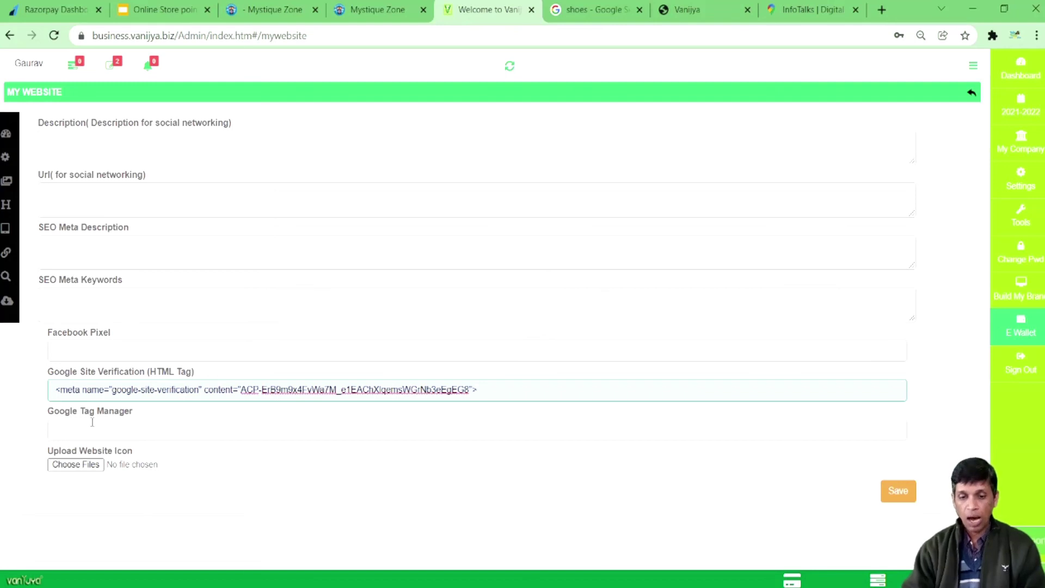
click(90, 430)
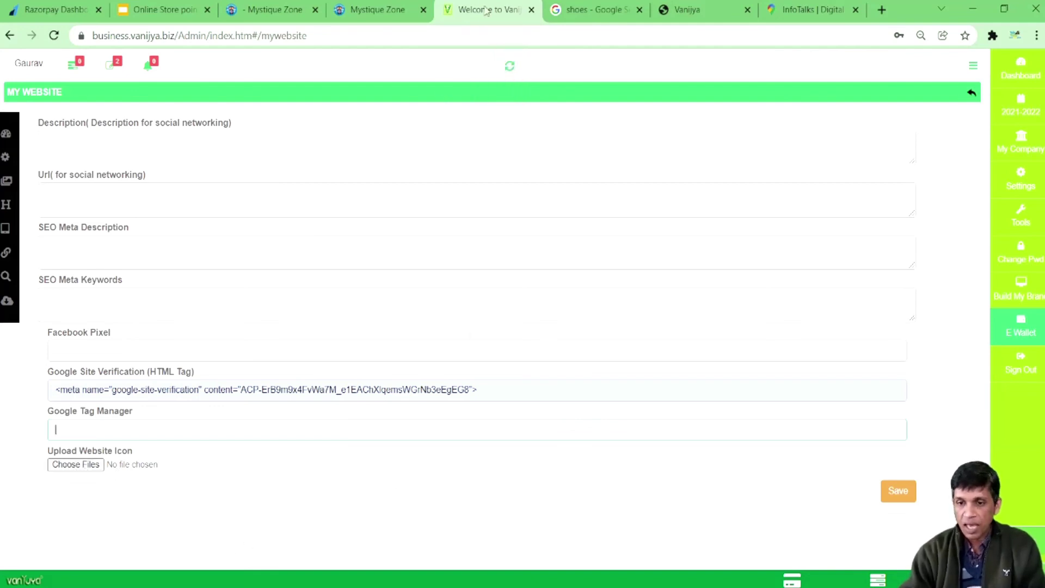
Step: View the Mystique Zone and demo store contact pages, then return to the admin
click(368, 7)
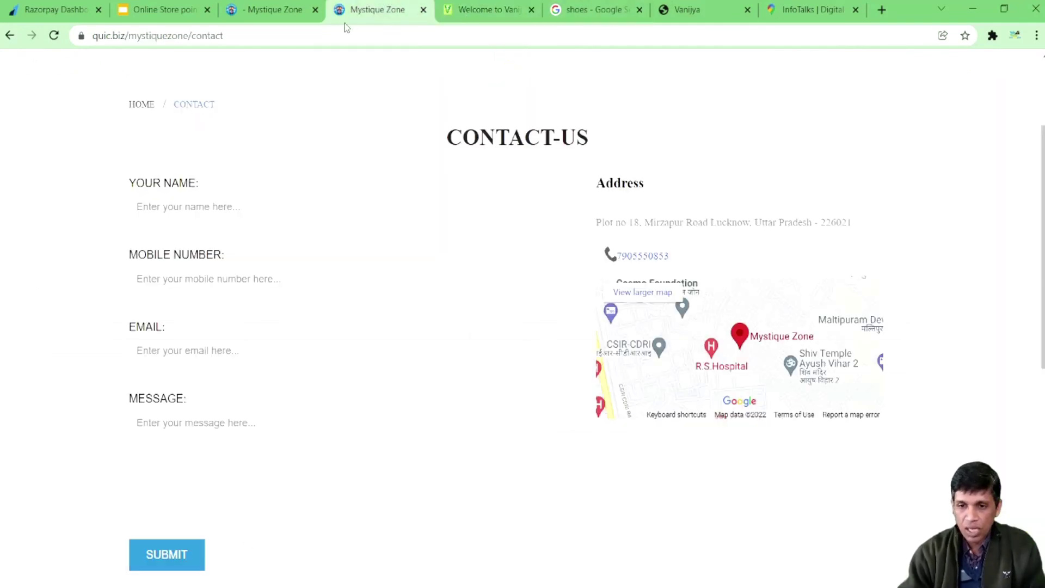
click(678, 15)
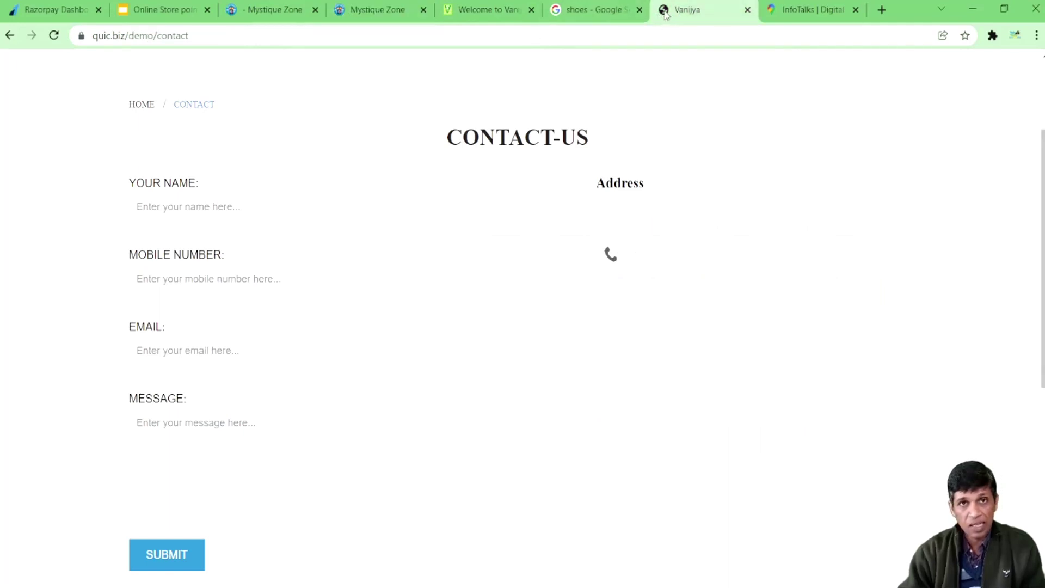
click(472, 5)
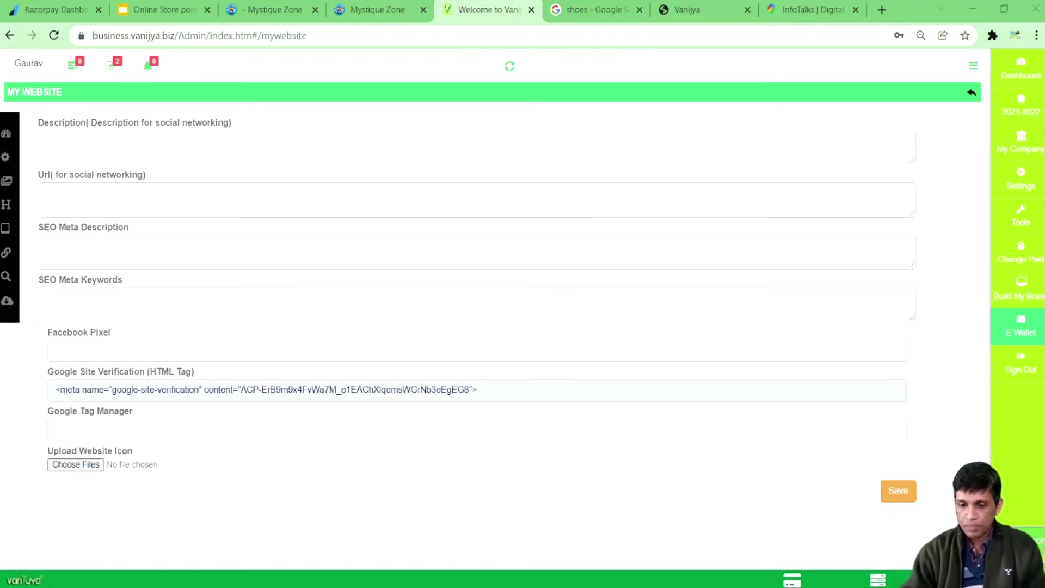
Step: Try the PNG logo as website icon, dismiss the .ico-only warning, and start a new tab
click(840, 349)
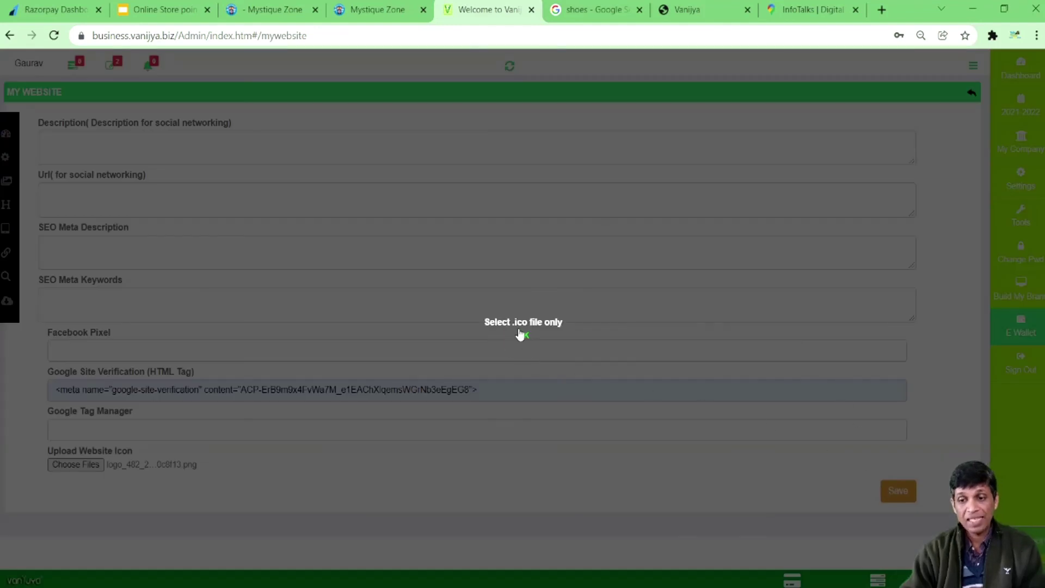
click(521, 335)
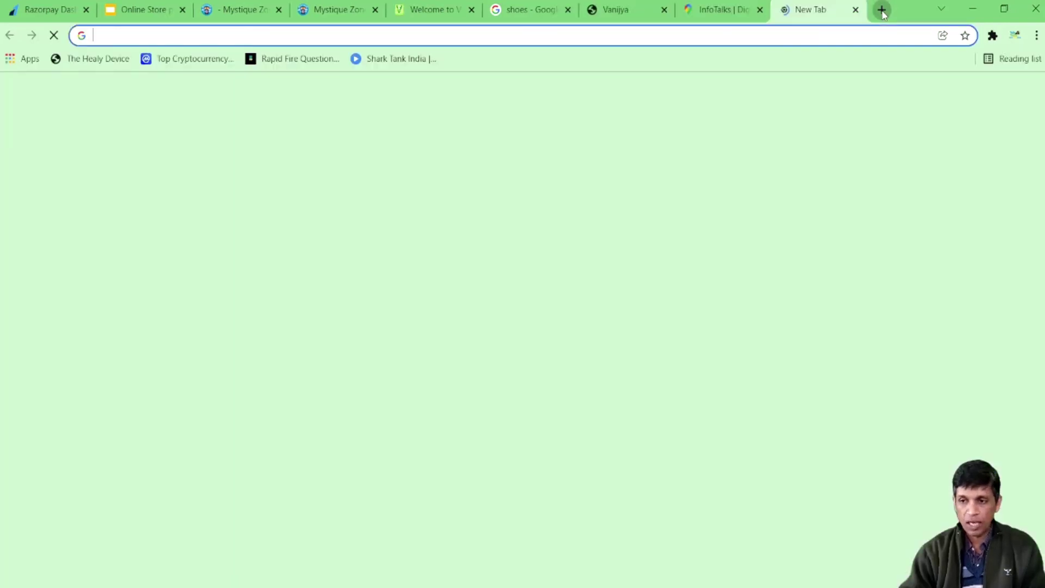
click(882, 9)
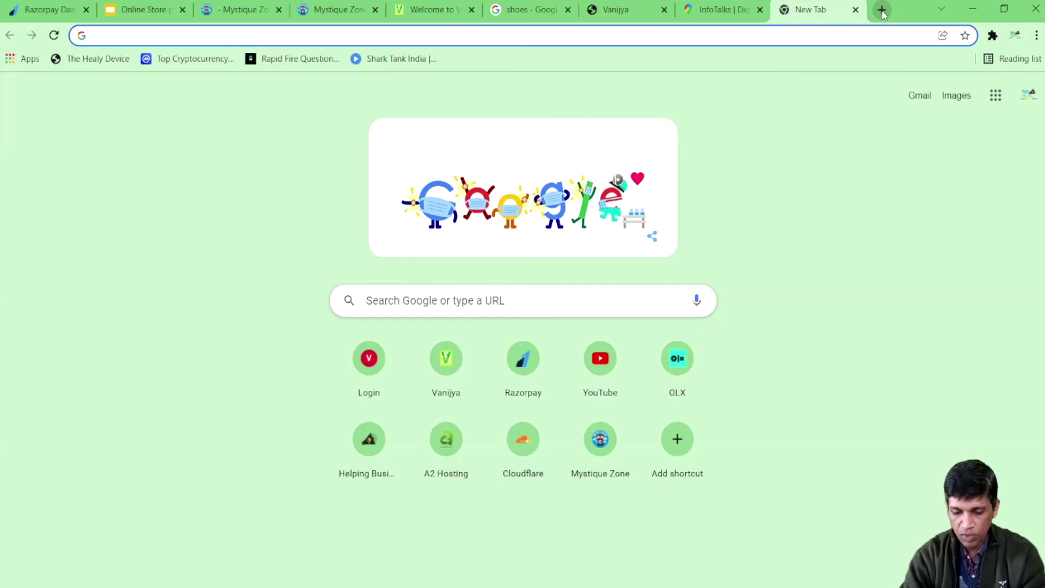
Step: Search Google for 'png to ico'
text(ico)
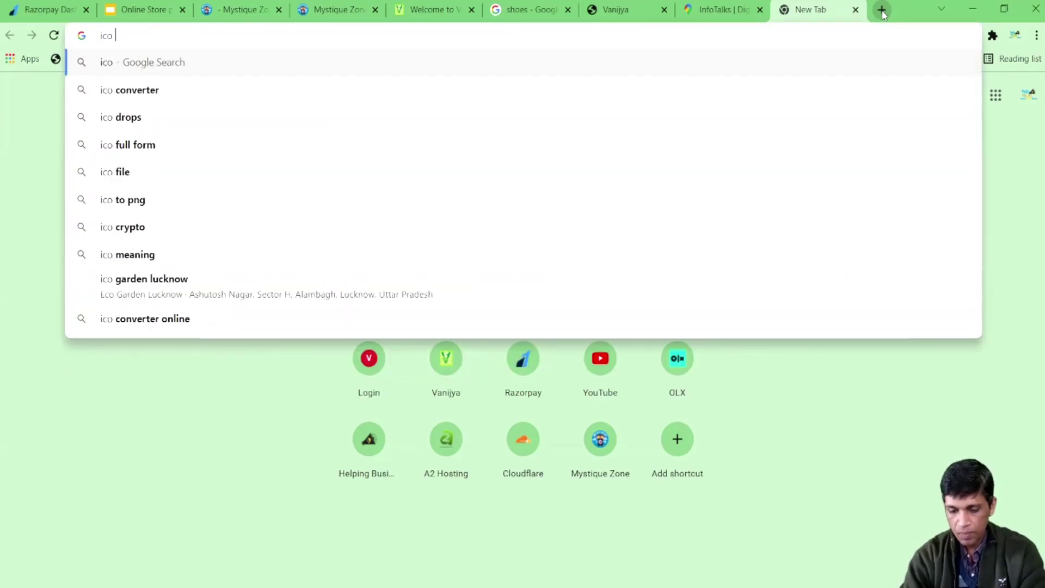
key(Escape)
key(Down)
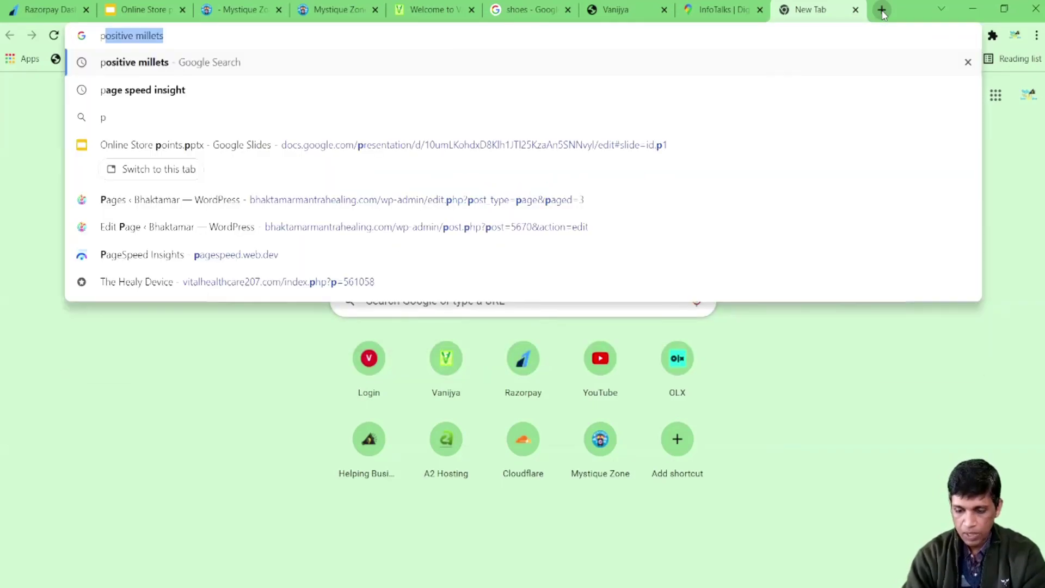
text(png to ico)
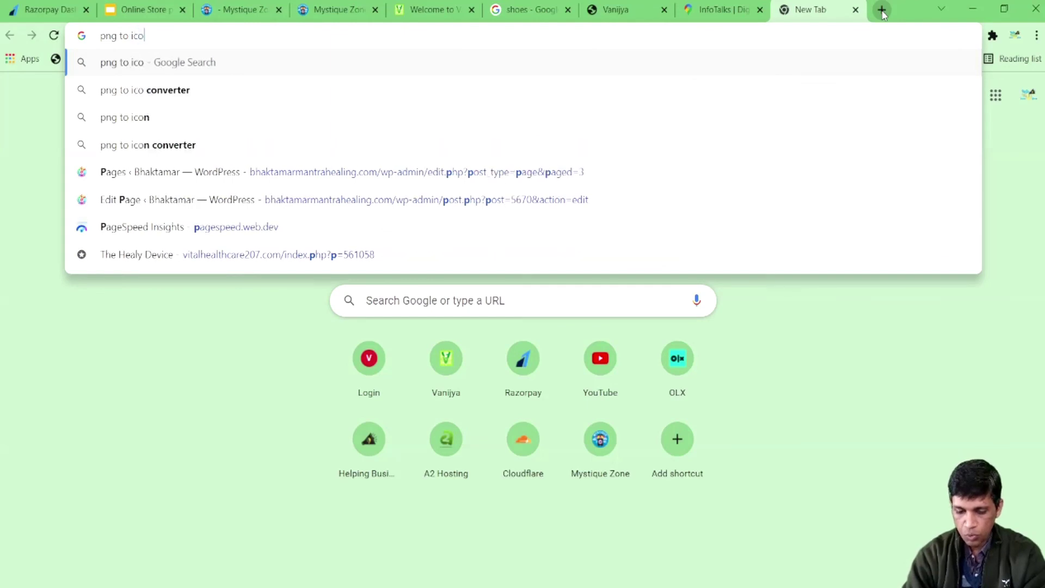
key(Return)
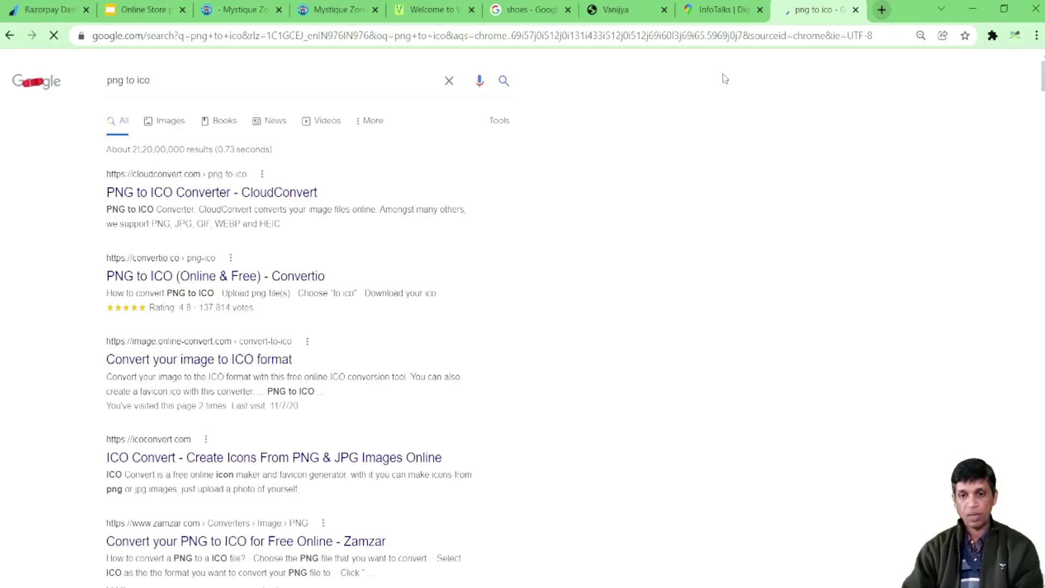
Step: Convert the logo PNG to an .ico file with CloudConvert's PNG to ICO converter
click(179, 194)
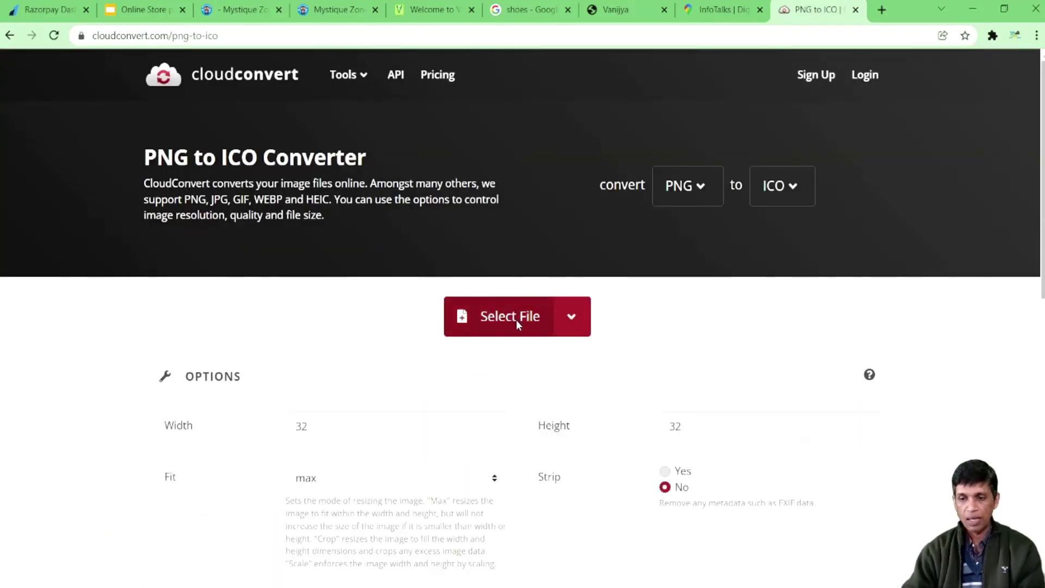
click(516, 319)
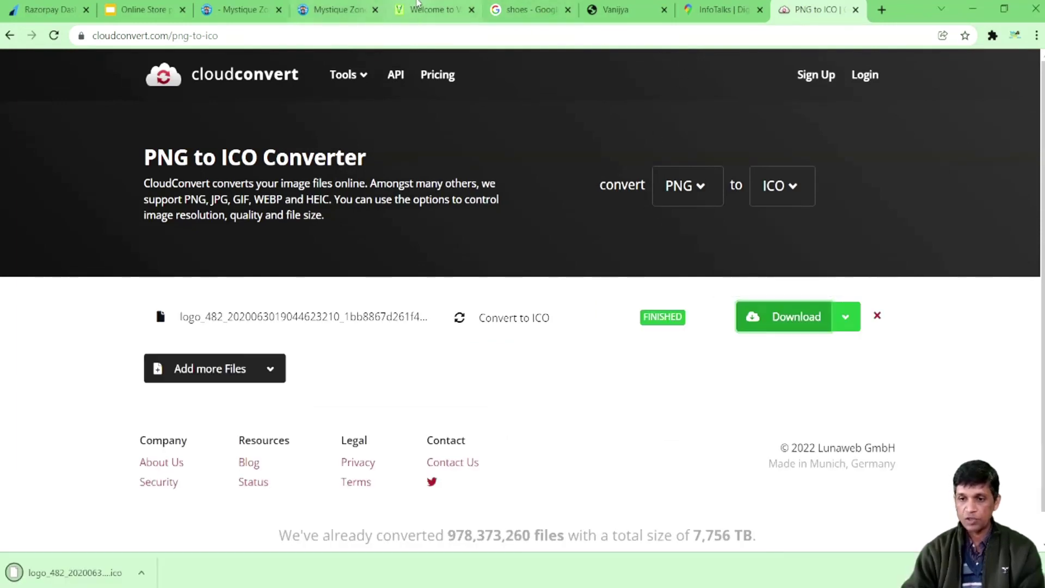
click(417, 4)
Step: Set the converted .ico logo as the website icon and save the SEO settings
click(82, 465)
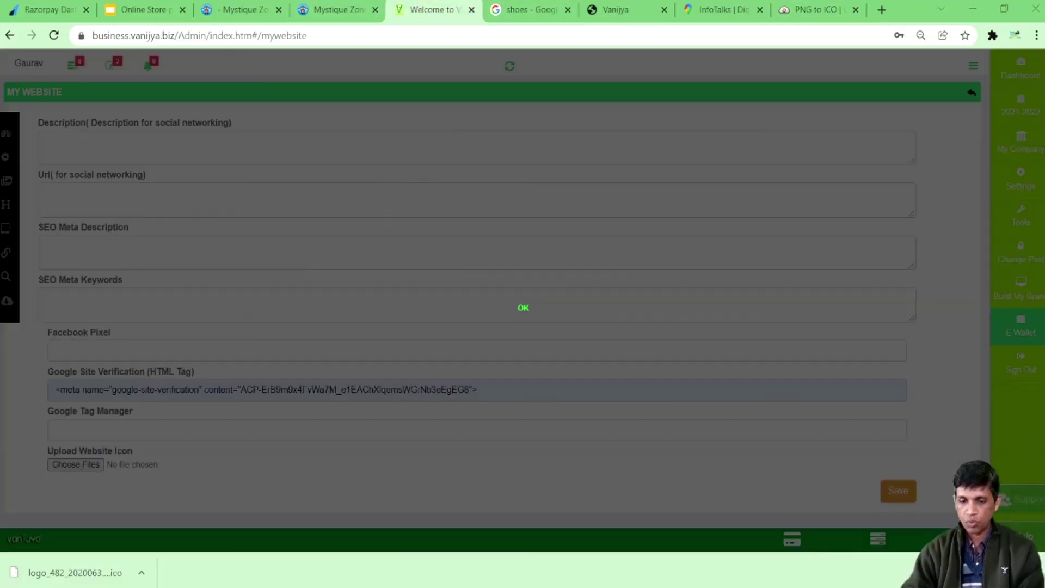
click(523, 308)
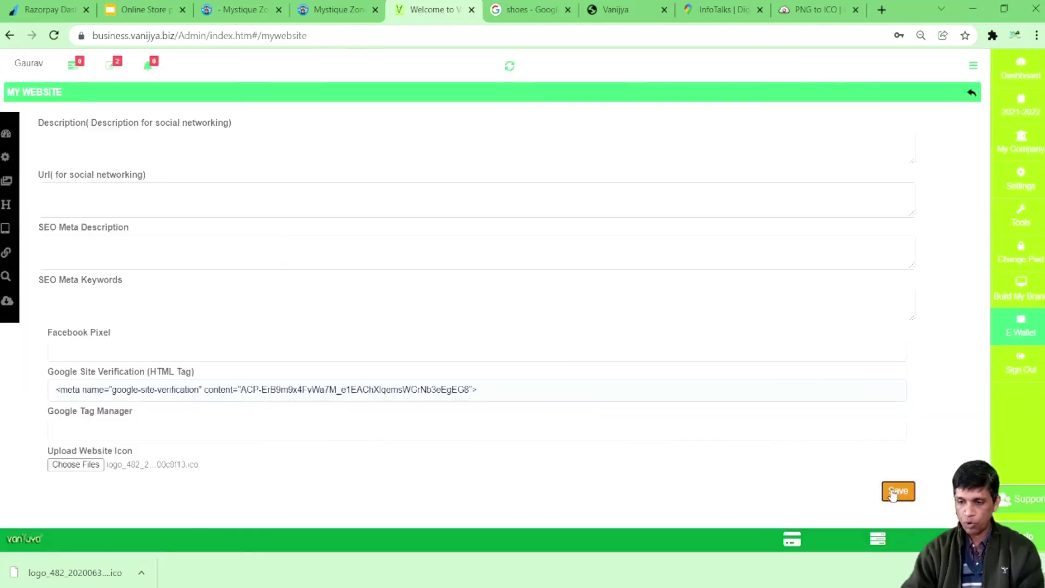
click(895, 492)
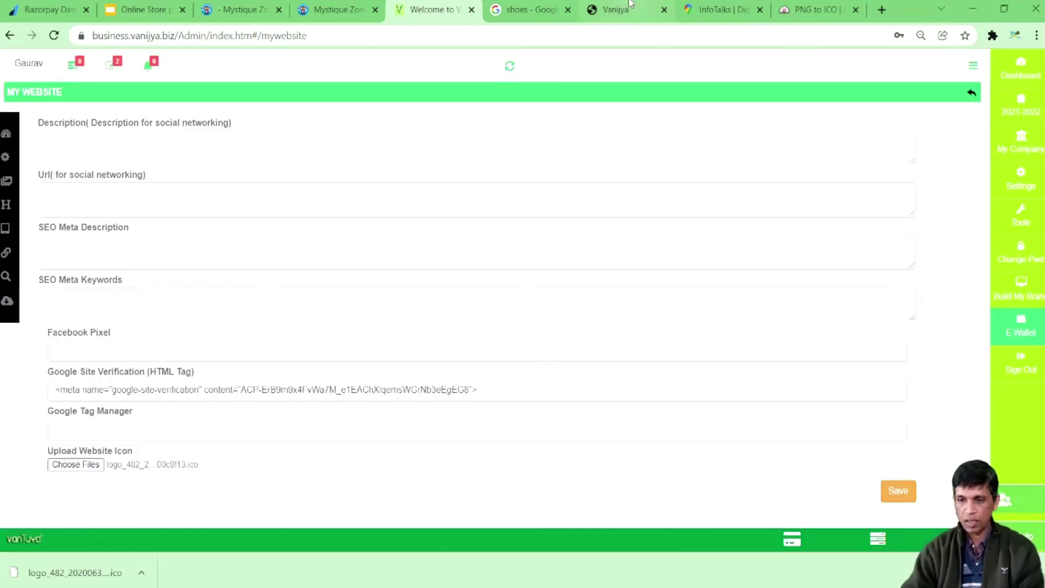
Step: Reload the store's contact page to check changes, then open the admin Download section
click(630, 4)
click(54, 35)
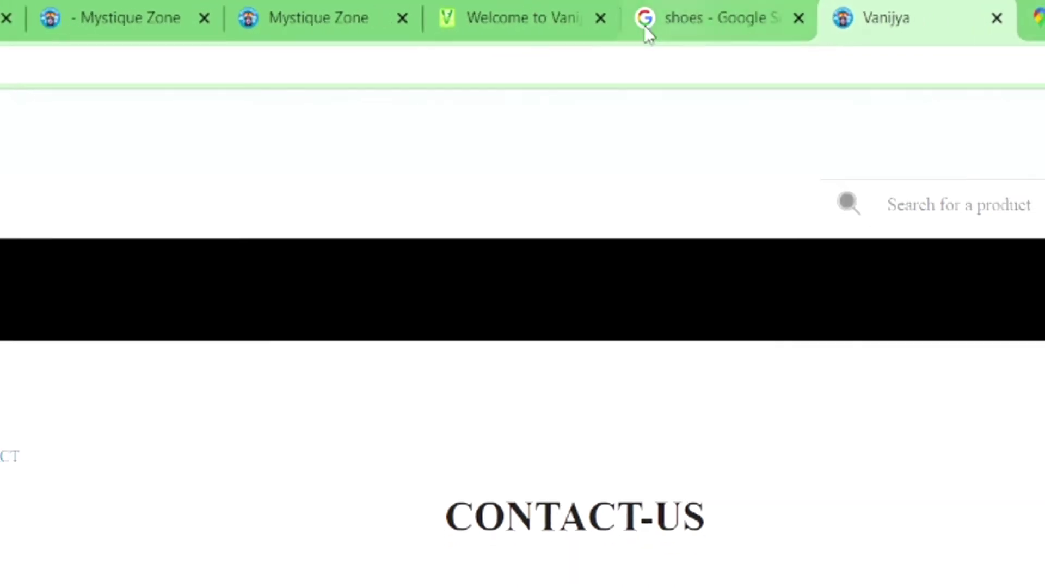
click(419, 20)
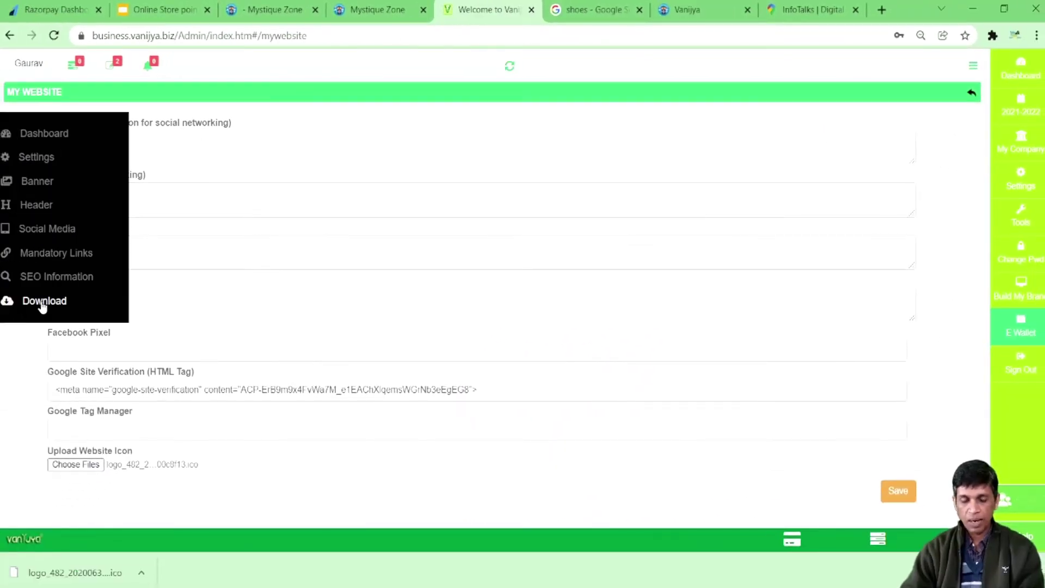
click(43, 301)
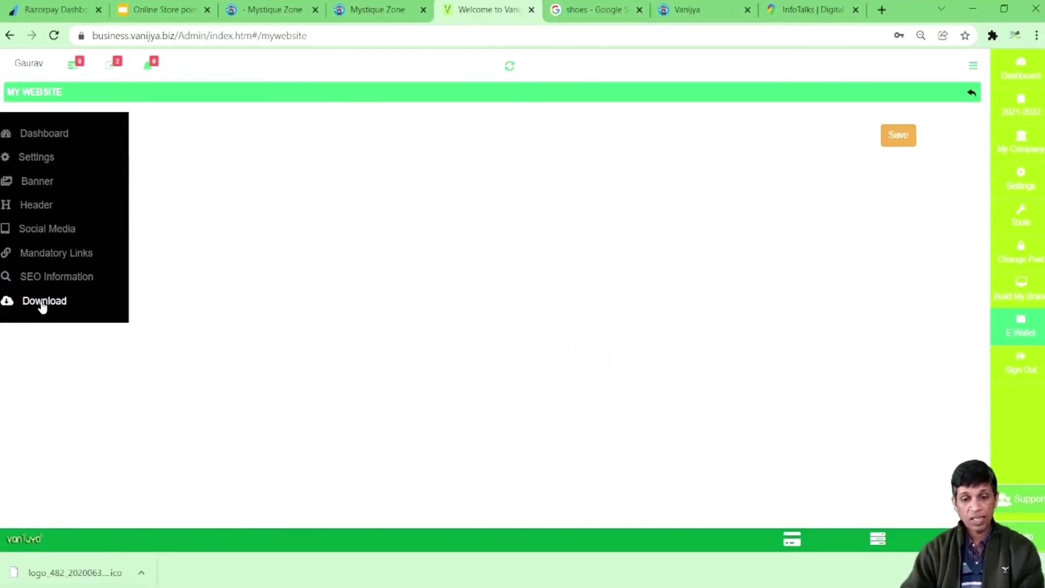